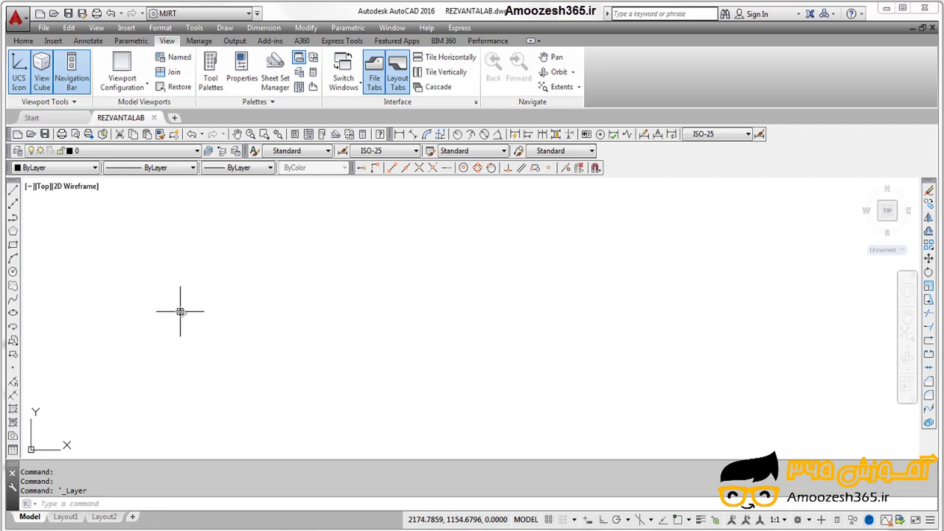
# Open the Layer Properties Manager and widen it so more of the layer property columns fit.
pyautogui.click(23, 42)
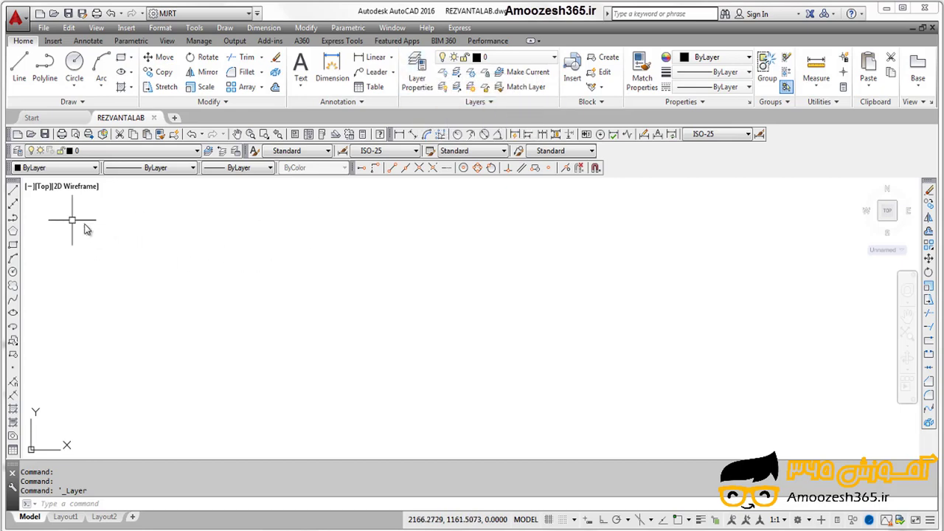
pyautogui.click(18, 150)
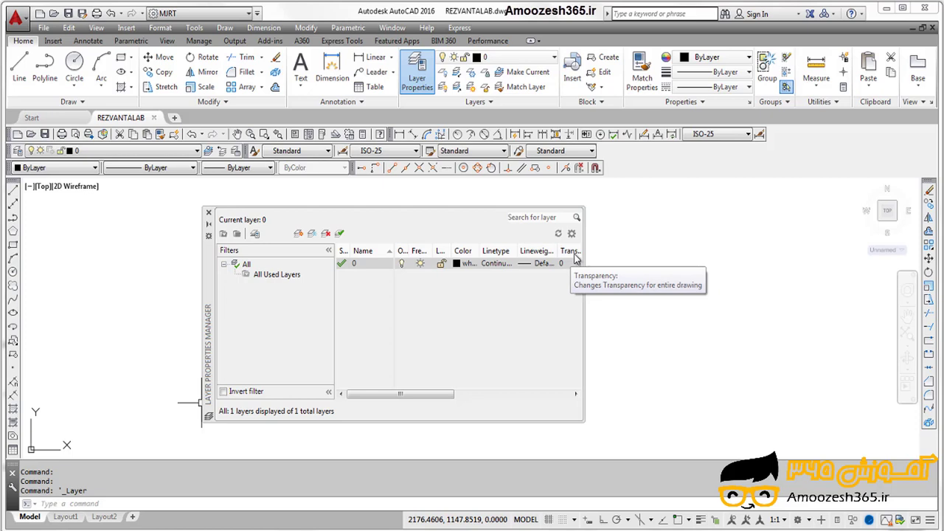
pyautogui.click(584, 322)
pyautogui.moveTo(584, 323); pyautogui.dragTo(727, 334)
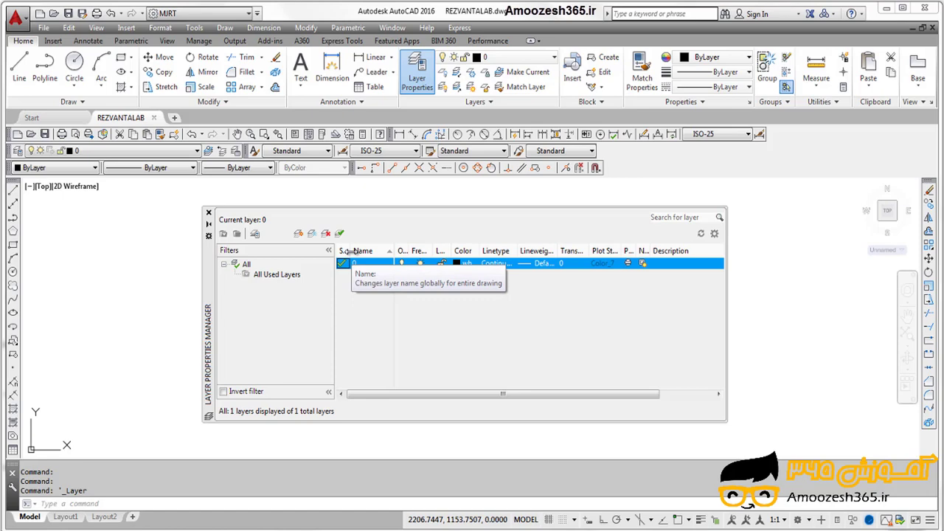
# Widen the Status, On, Freeze and Lock columns of the layer list so their headings are fully readable.
pyautogui.moveTo(349, 251); pyautogui.dragTo(368, 253)
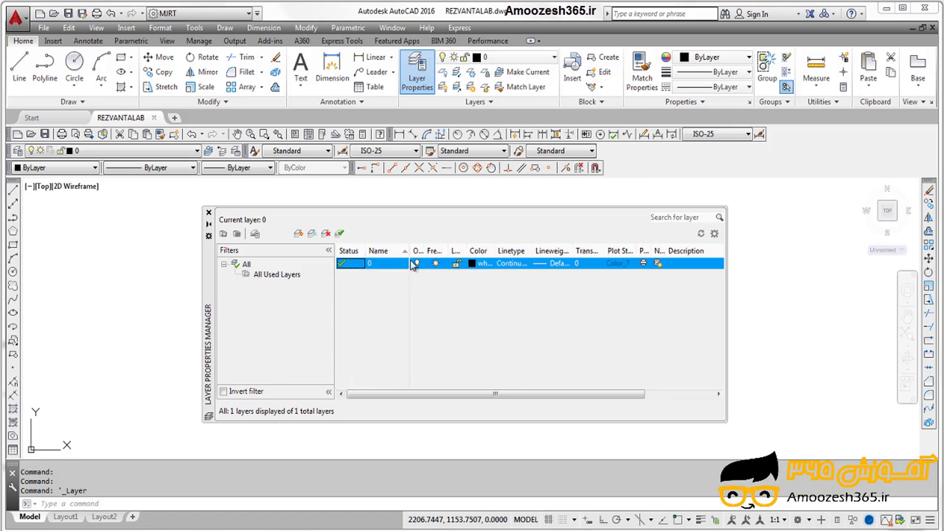
pyautogui.moveTo(424, 252); pyautogui.dragTo(431, 252)
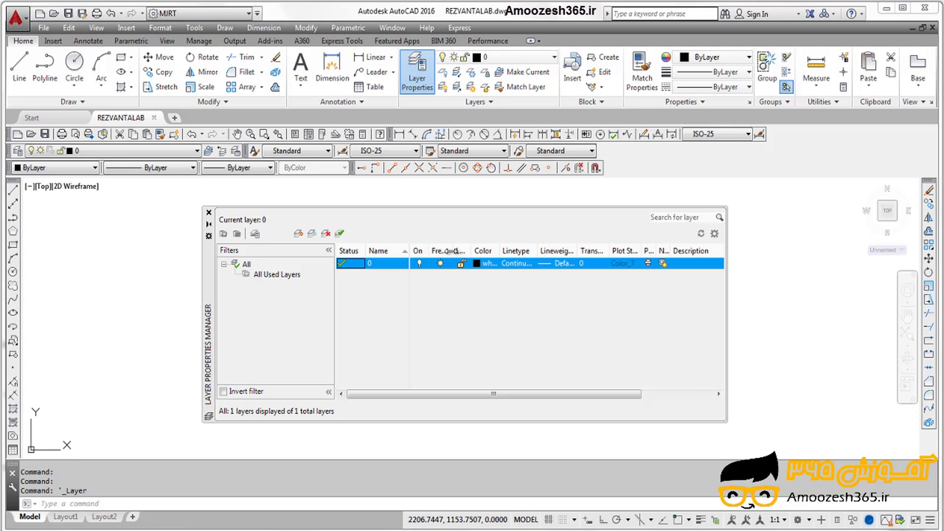
pyautogui.moveTo(452, 251); pyautogui.dragTo(464, 251)
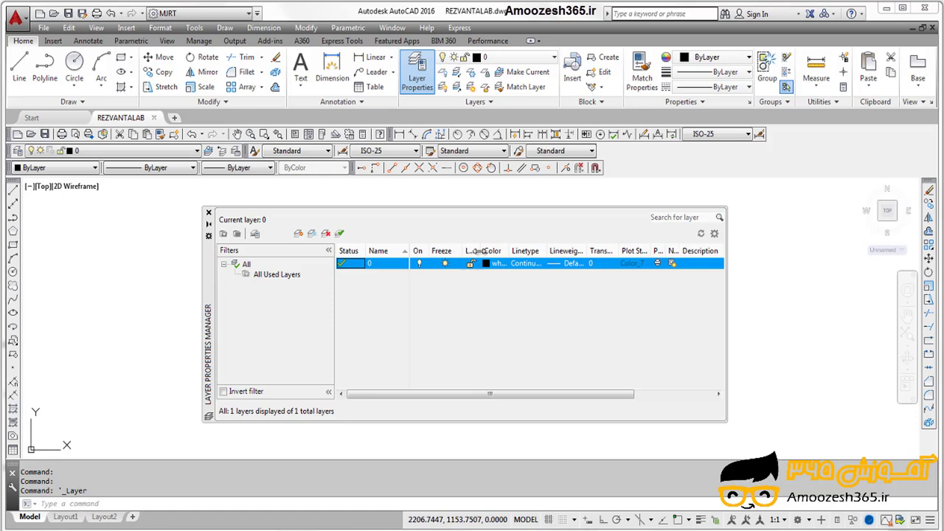
pyautogui.moveTo(479, 251); pyautogui.dragTo(491, 251)
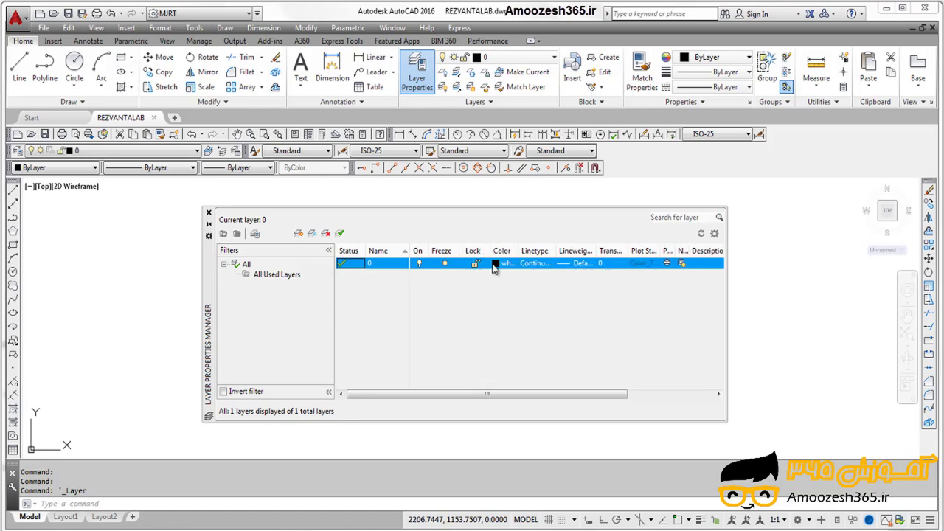
# Widen the Lineweight through New VP Freeze columns and the palette to fit Description, and close the Layer Properties Manager.
pyautogui.moveTo(596, 251); pyautogui.dragTo(652, 251)
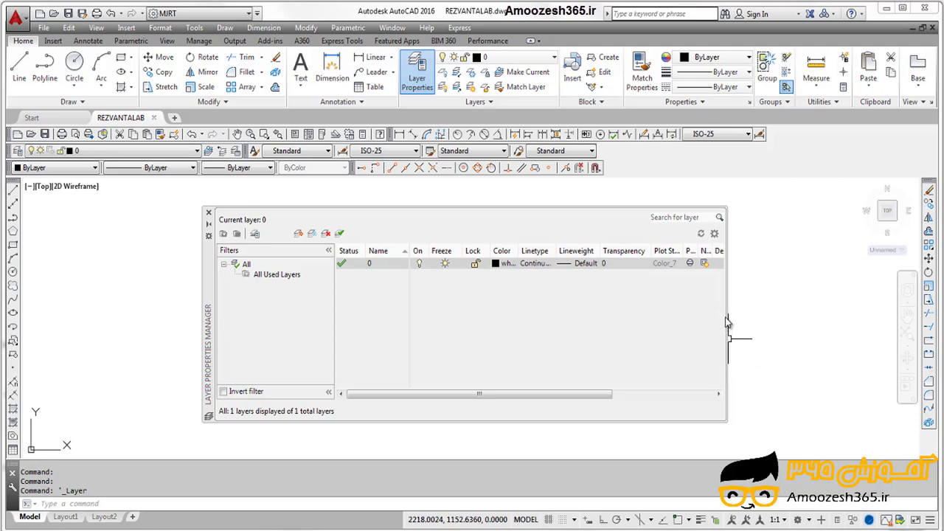
pyautogui.moveTo(727, 317); pyautogui.dragTo(798, 317)
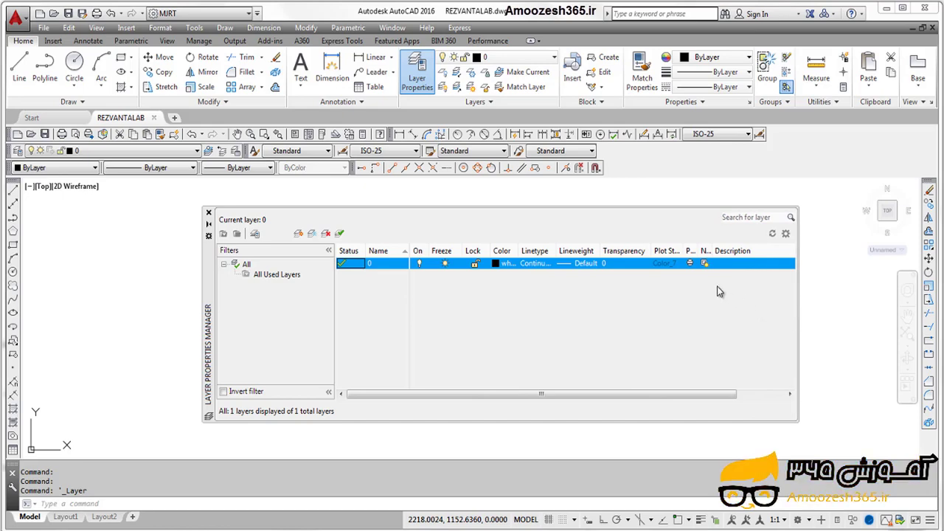
pyautogui.moveTo(693, 255); pyautogui.dragTo(778, 252)
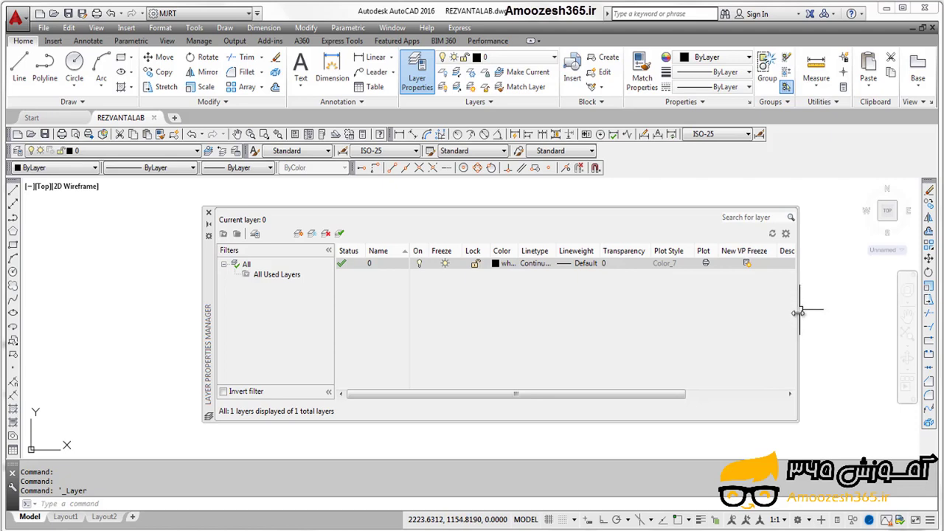
pyautogui.moveTo(800, 313); pyautogui.dragTo(836, 313)
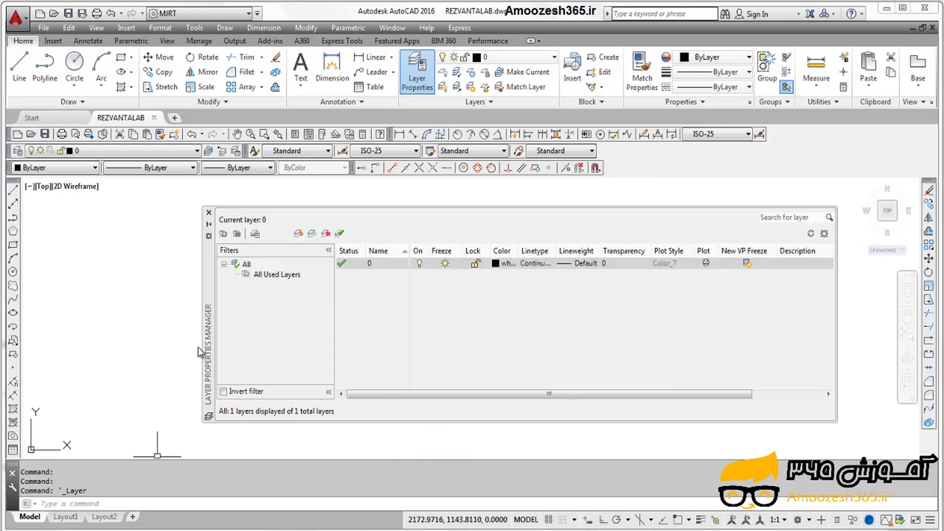
pyautogui.click(208, 216)
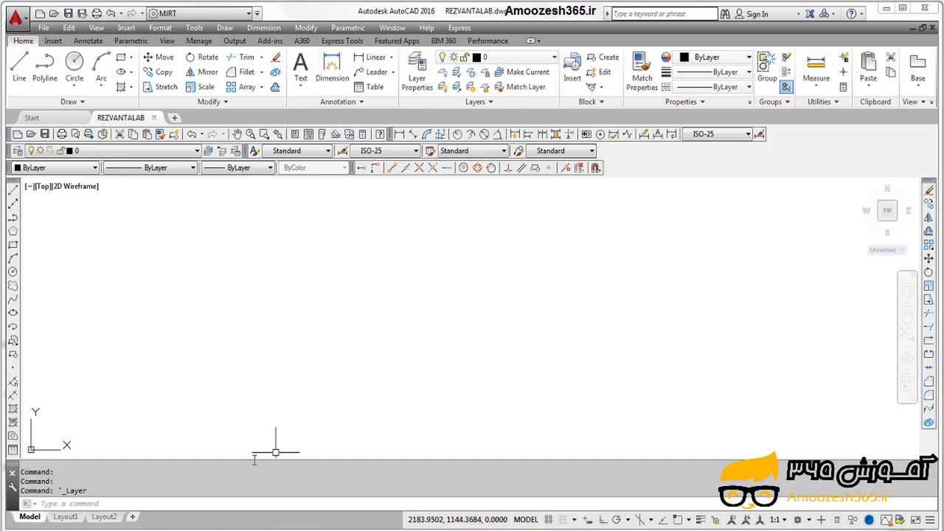
pyautogui.click(202, 503)
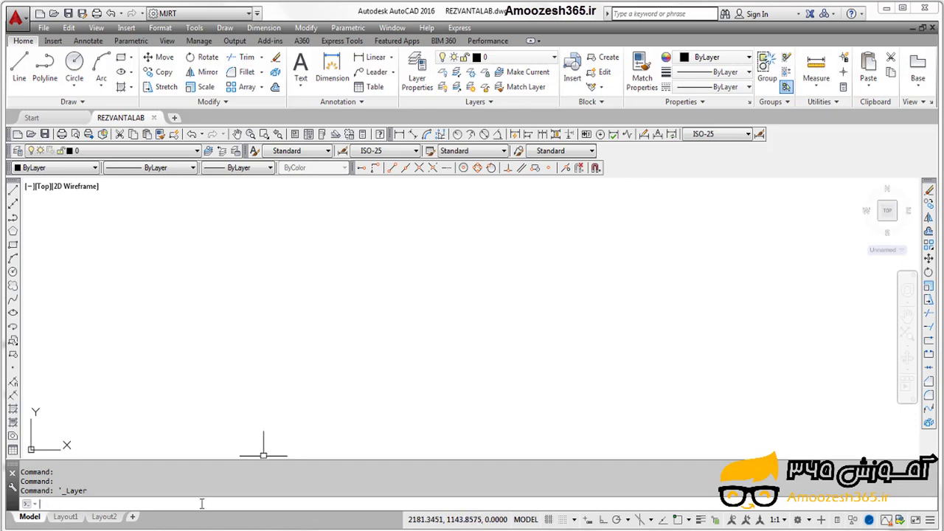
# Turn on Ortho mode and draw a single horizontal line on the left side of the drawing area.
pyautogui.click(13, 193)
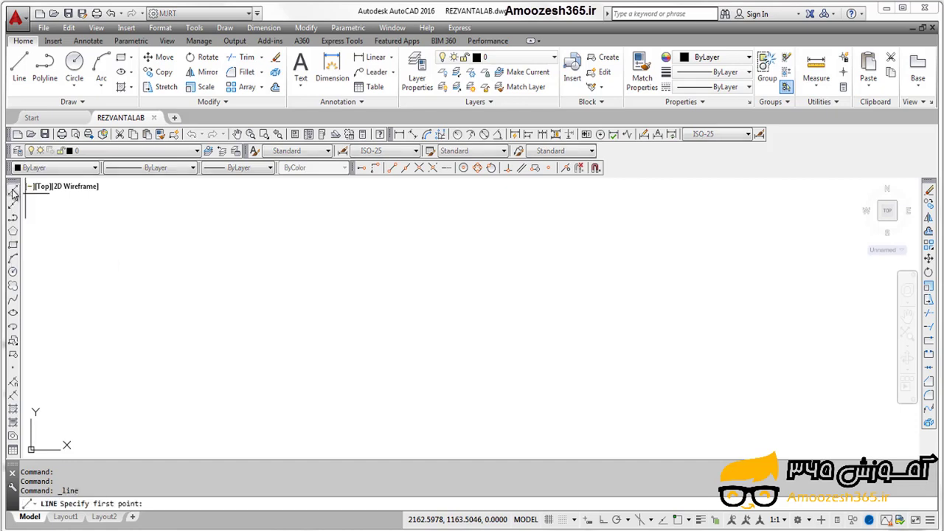
pyautogui.click(602, 521)
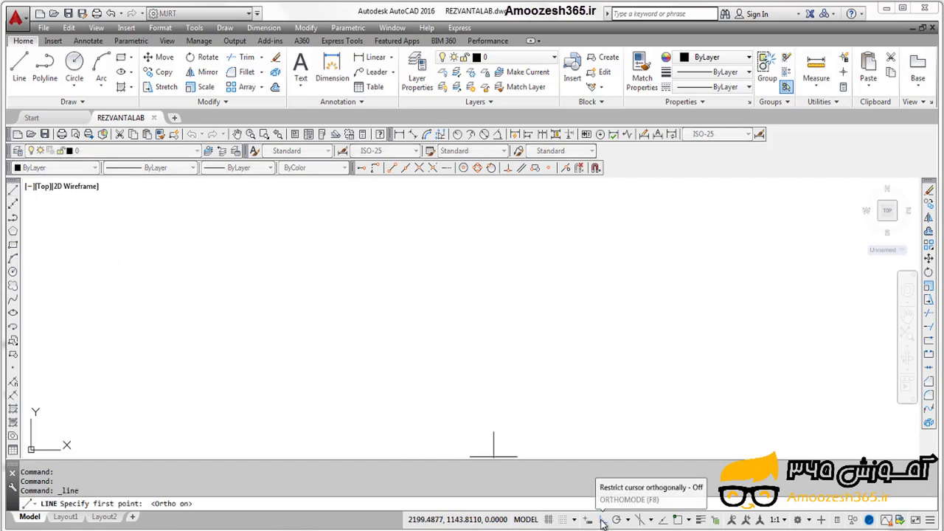
pyautogui.click(83, 323)
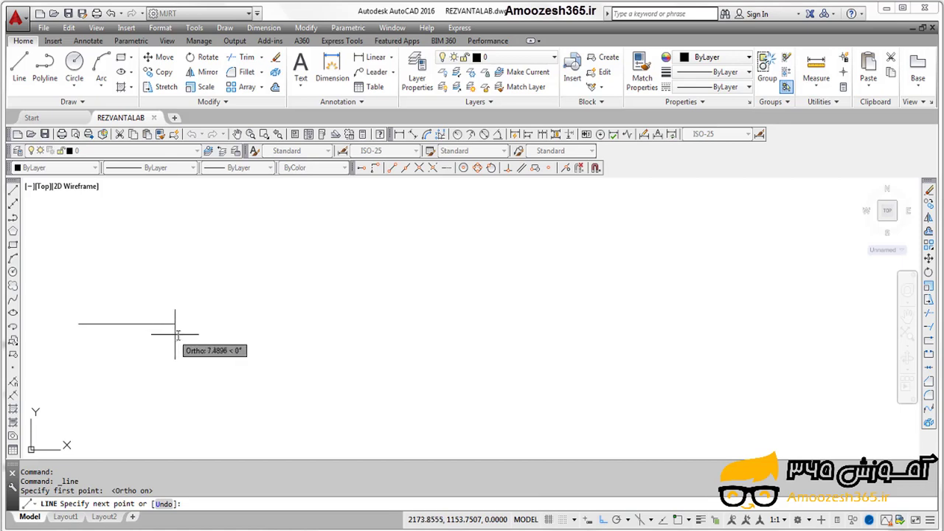
pyautogui.click(219, 330)
pyautogui.press('Return')
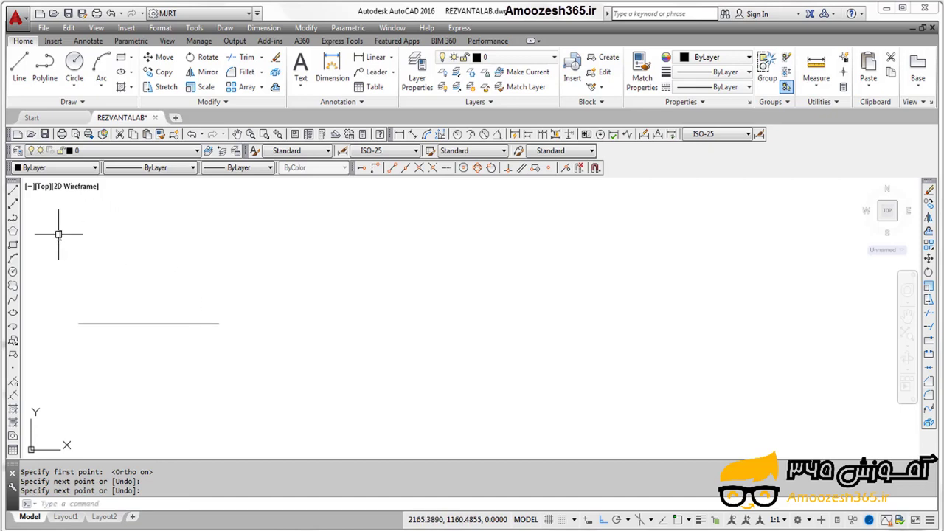
# Draw a rectangle to the right of the horizontal line, with its lower edge level with the line.
pyautogui.click(13, 246)
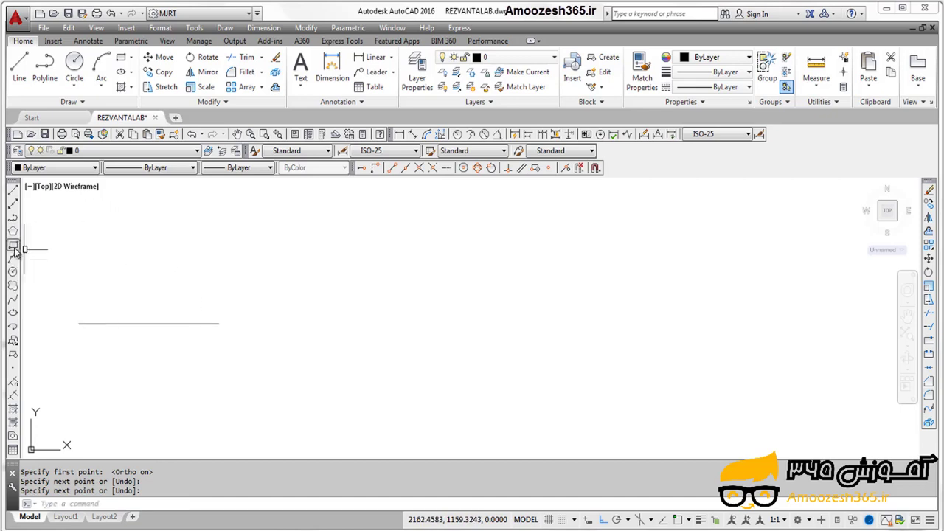
pyautogui.click(264, 324)
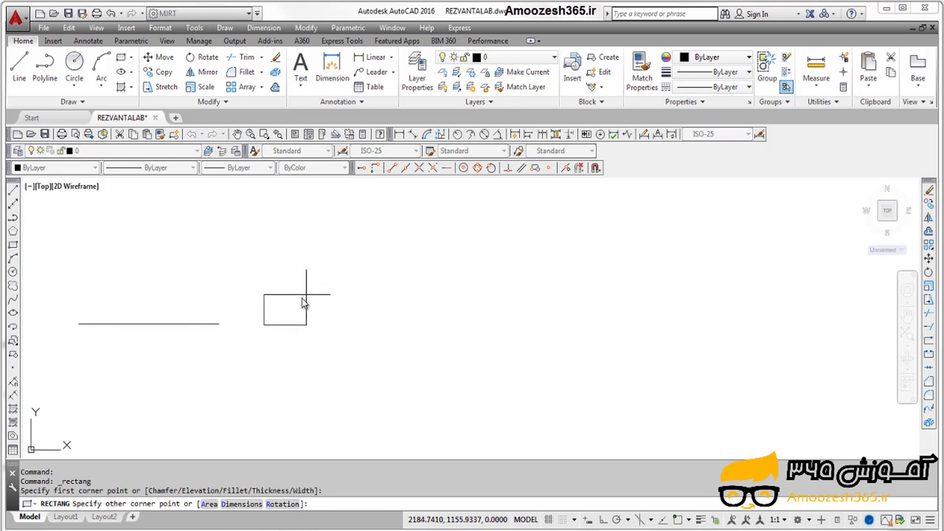
pyautogui.click(416, 249)
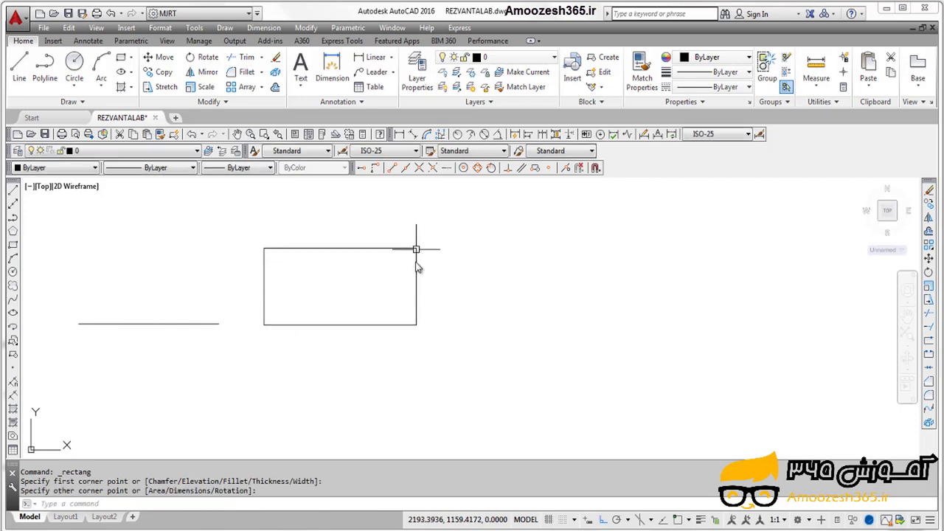
# Draw a circle with a radius of about 4.8 units to the right of the rectangle.
pyautogui.click(14, 272)
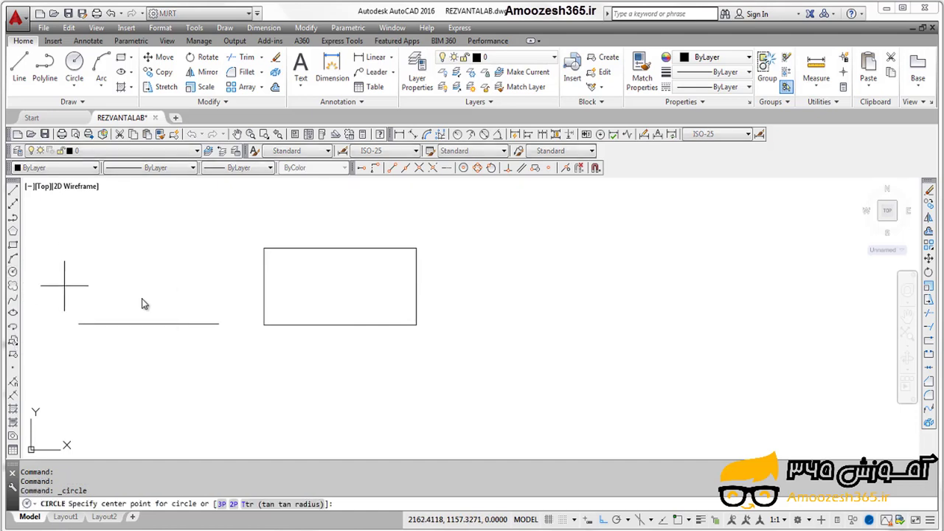
pyautogui.click(564, 292)
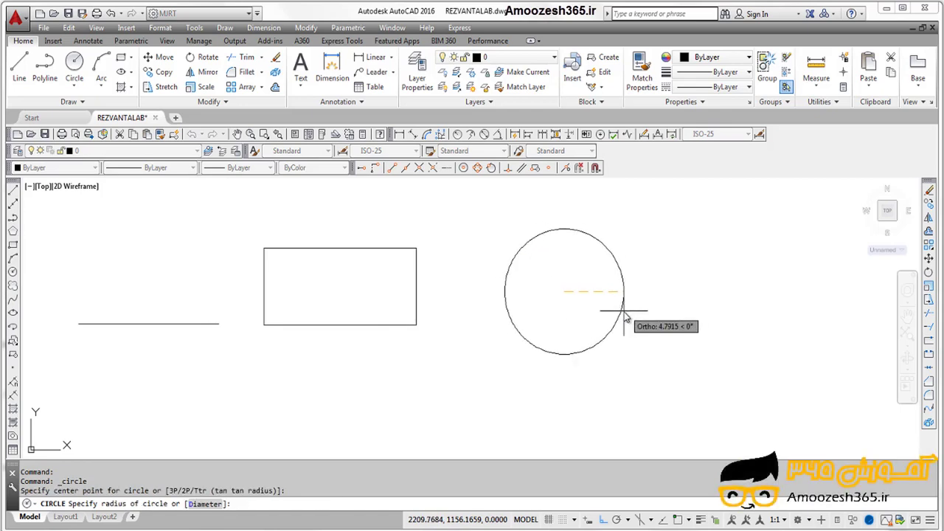
pyautogui.click(624, 317)
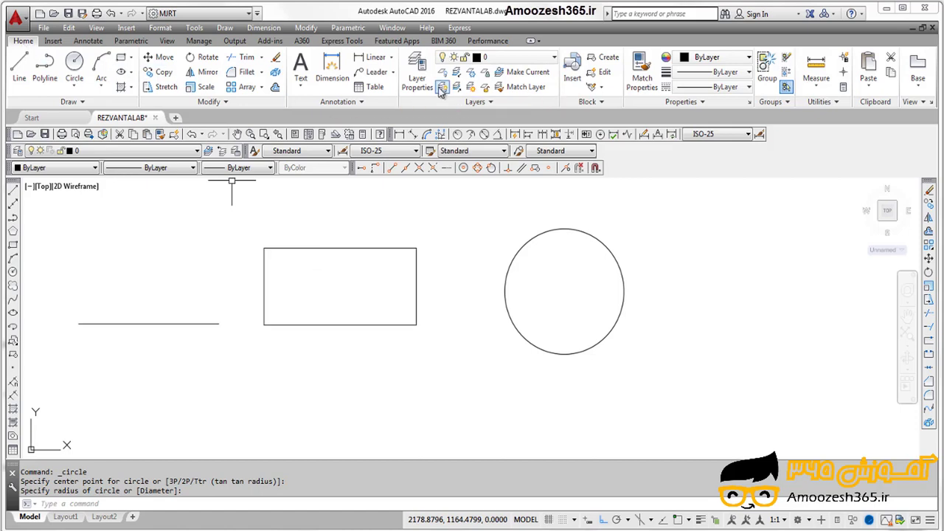
# Create a new layer named line in the Layer Properties Manager and set its color to red.
pyautogui.click(417, 71)
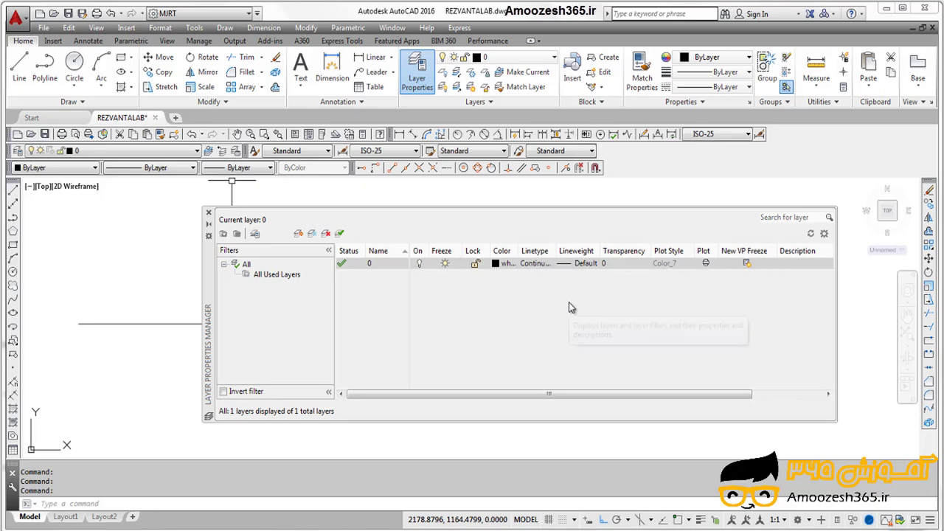
pyautogui.click(299, 237)
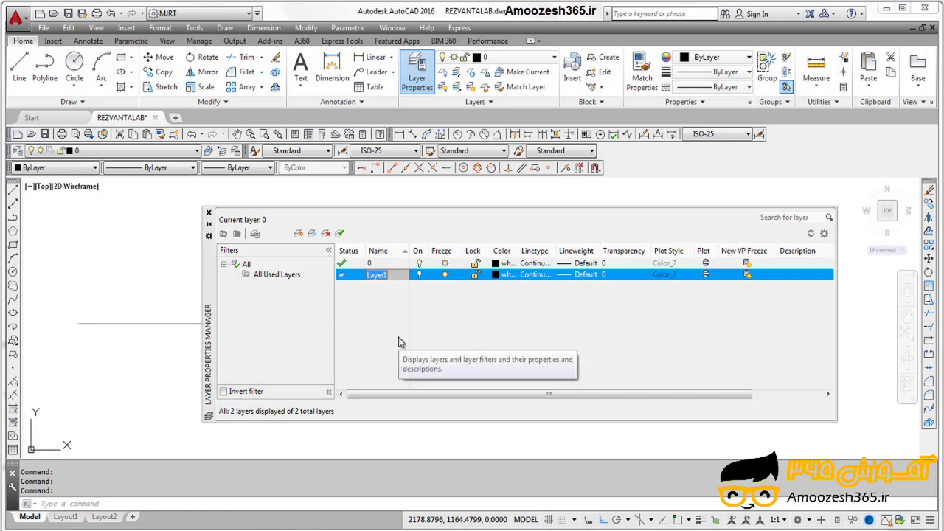
pyautogui.write('line')
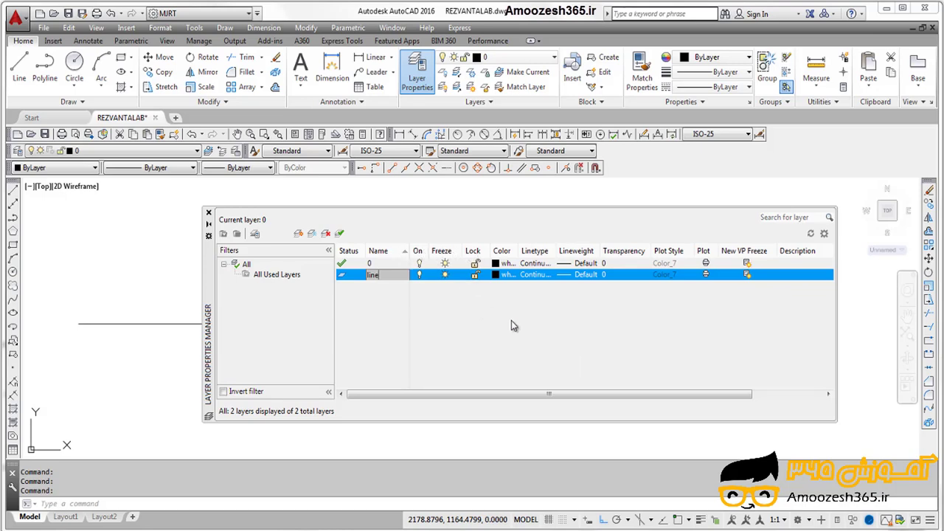
pyautogui.press('Return')
pyautogui.click(497, 275)
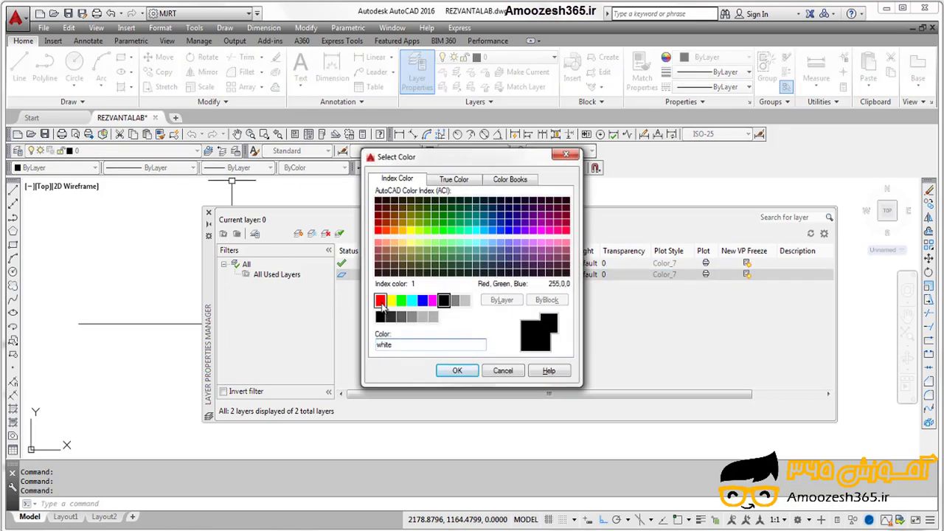
pyautogui.click(380, 301)
pyautogui.click(457, 370)
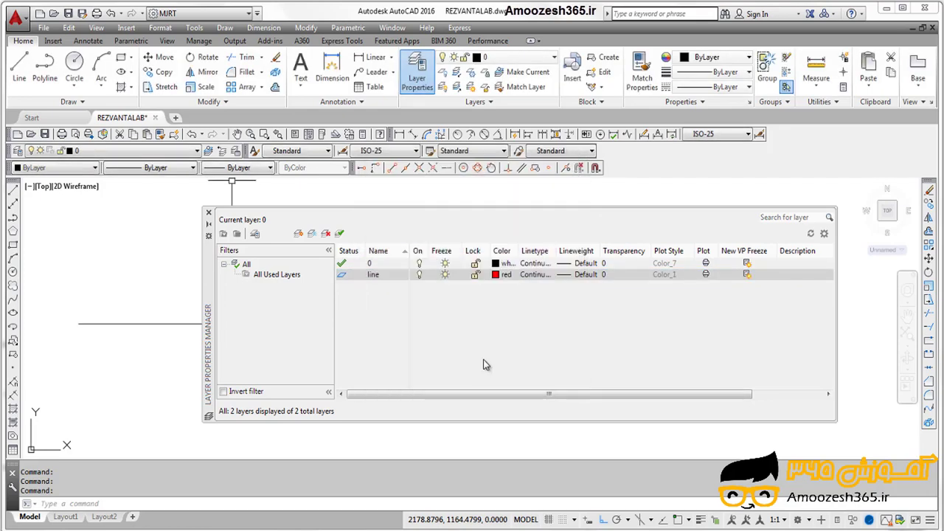
# Fit the Linetype column to its contents and accept the Continuous linetype for the line layer.
pyautogui.click(558, 252)
pyautogui.doubleClick(558, 251)
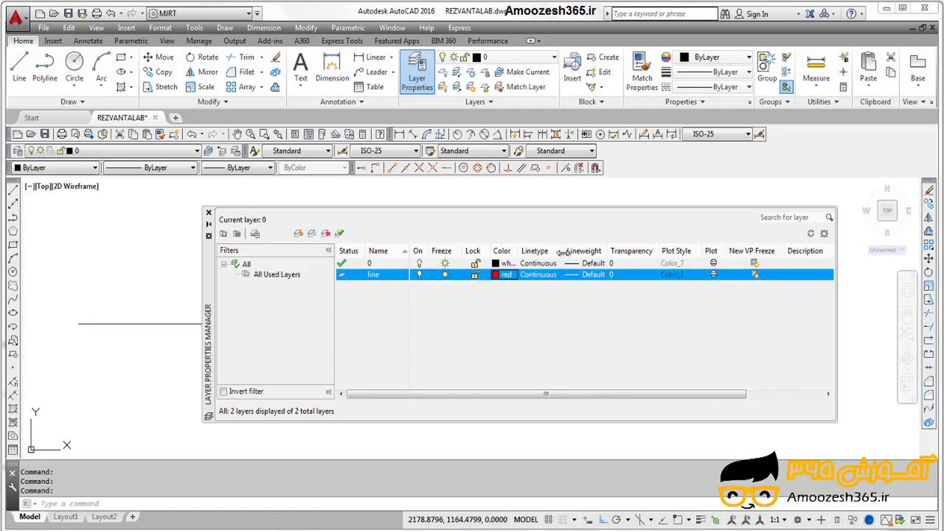
pyautogui.click(534, 275)
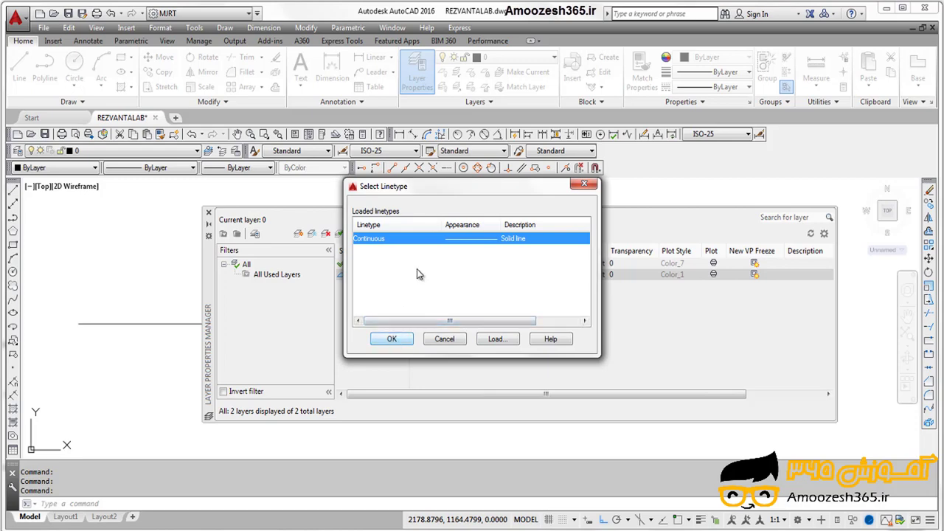
pyautogui.click(392, 340)
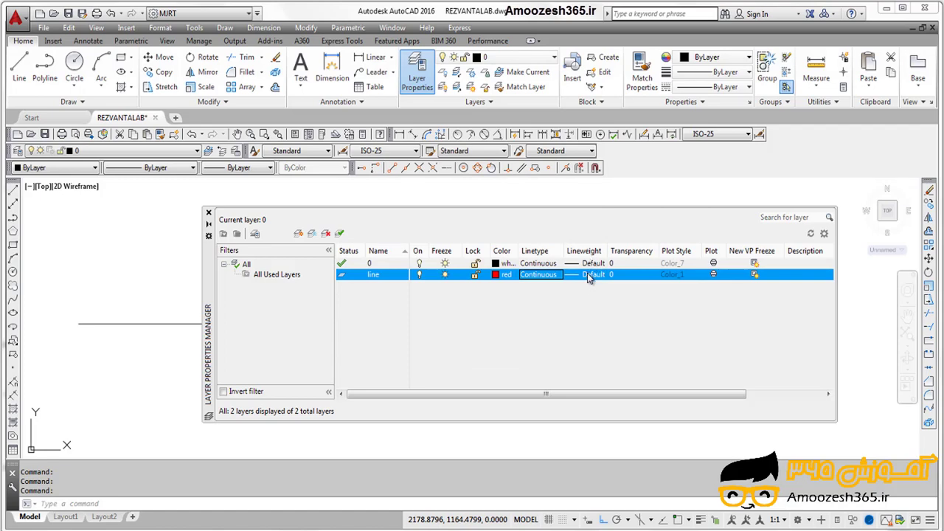
# Set the line layer's lineweight to 0.40 mm.
pyautogui.click(589, 275)
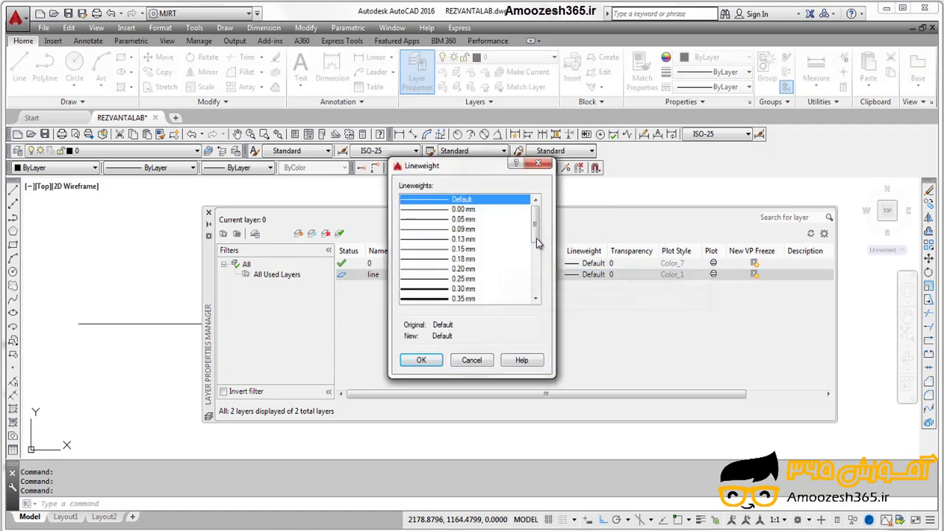
pyautogui.moveTo(536, 233); pyautogui.dragTo(536, 243)
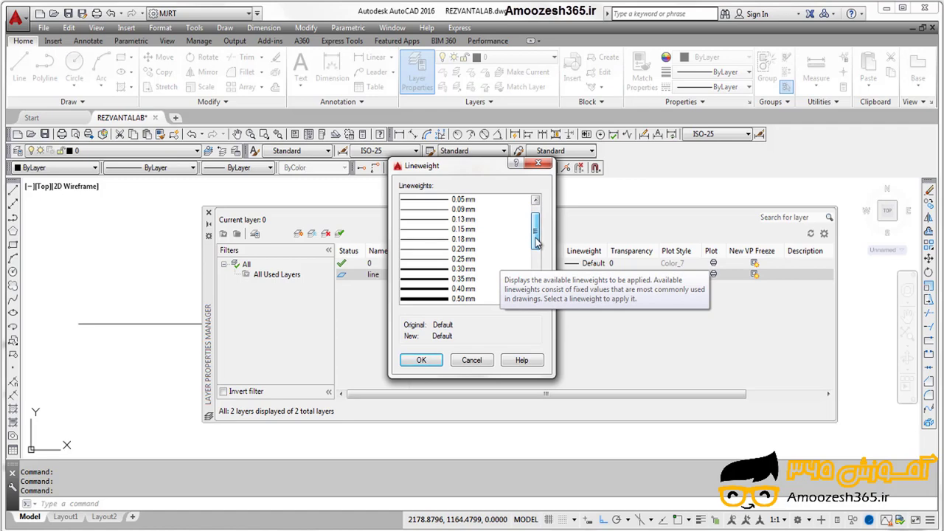
pyautogui.click(457, 288)
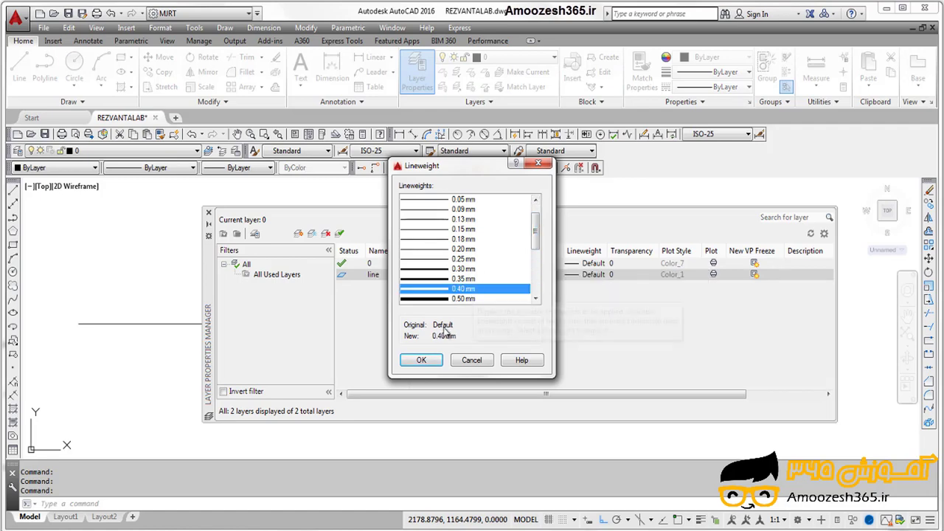
pyautogui.click(422, 360)
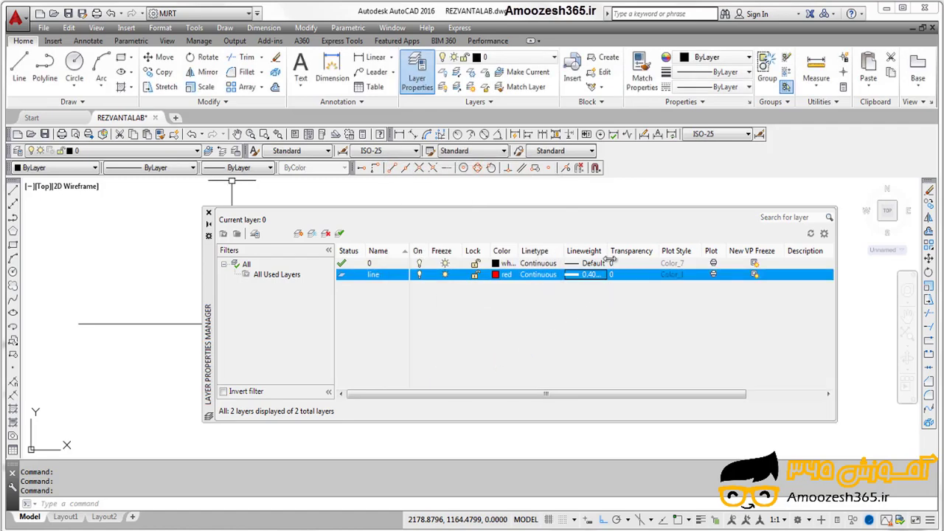
# Widen the Lineweight column to show its full values and create a new layer named rec.
pyautogui.moveTo(609, 253); pyautogui.dragTo(618, 252)
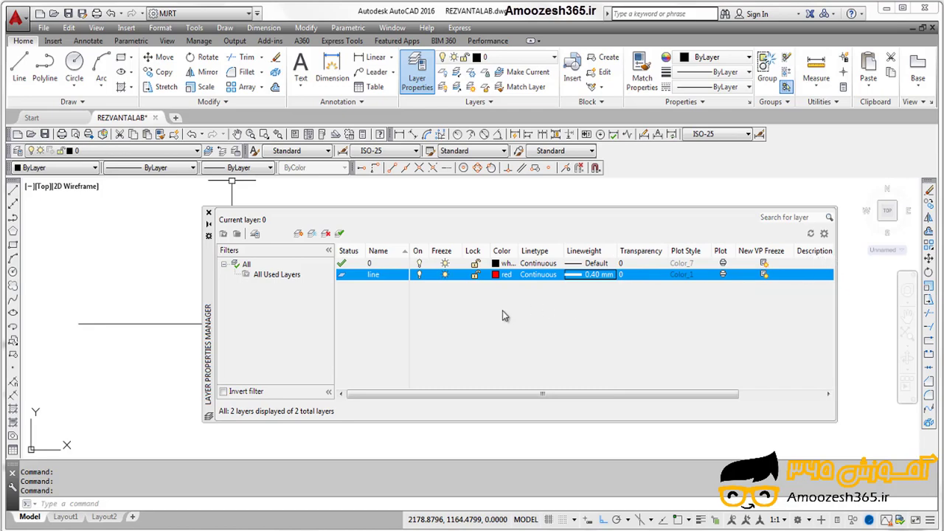
pyautogui.click(298, 235)
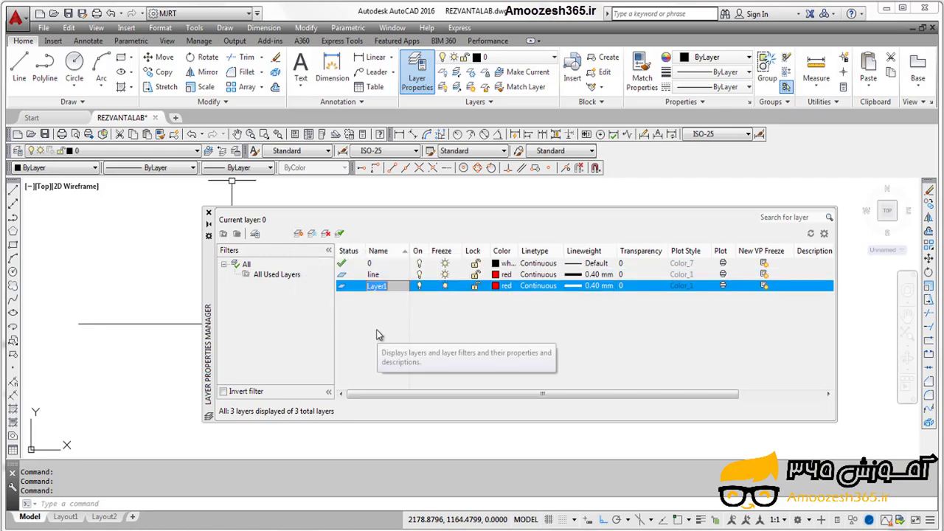
pyautogui.write('rec')
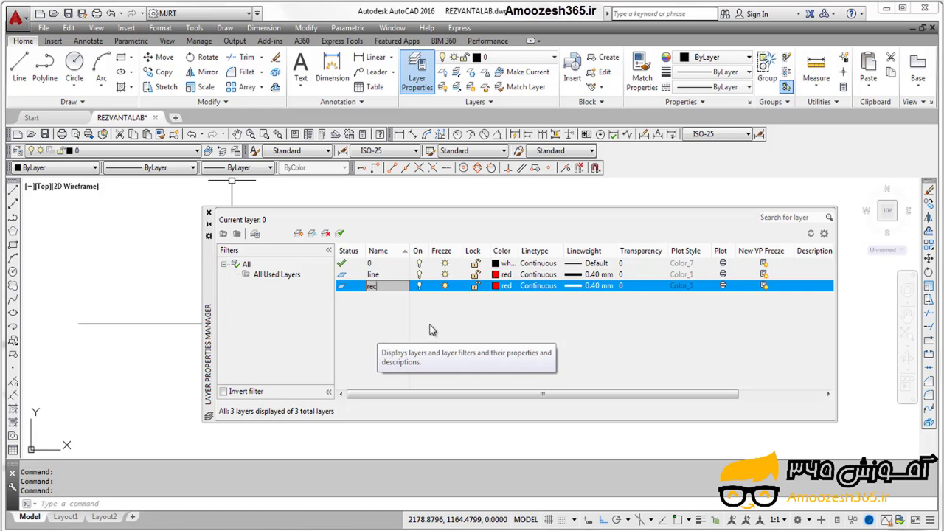
pyautogui.press('F2')
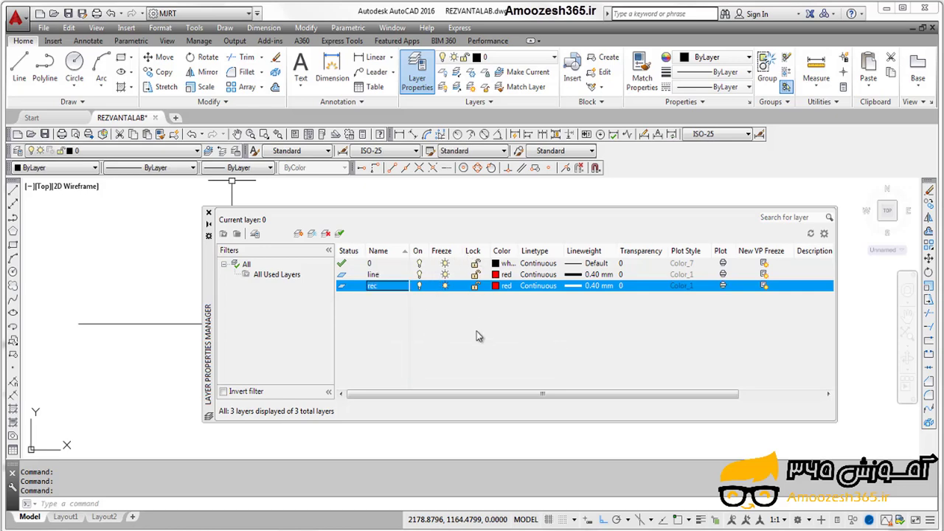
# Set the rec layer's color to green and widen the Color column to show the full color names.
pyautogui.click(498, 290)
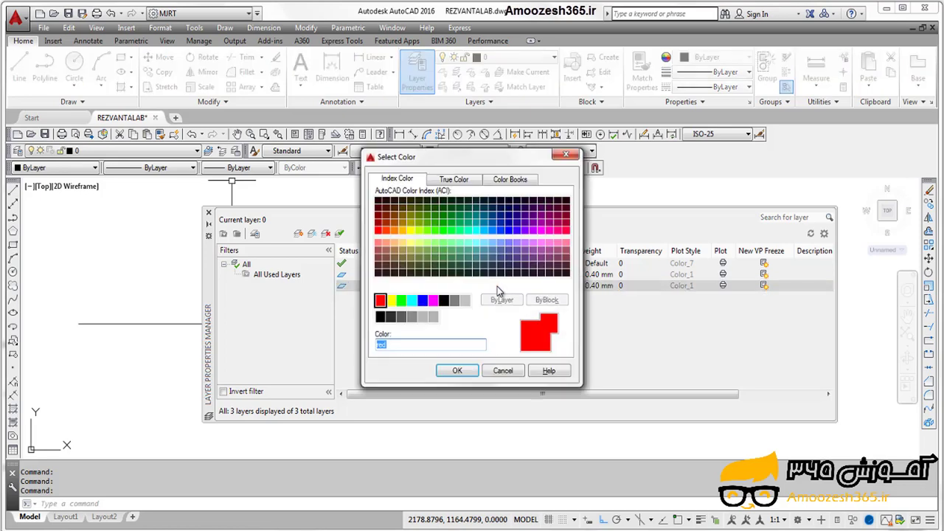
pyautogui.click(401, 301)
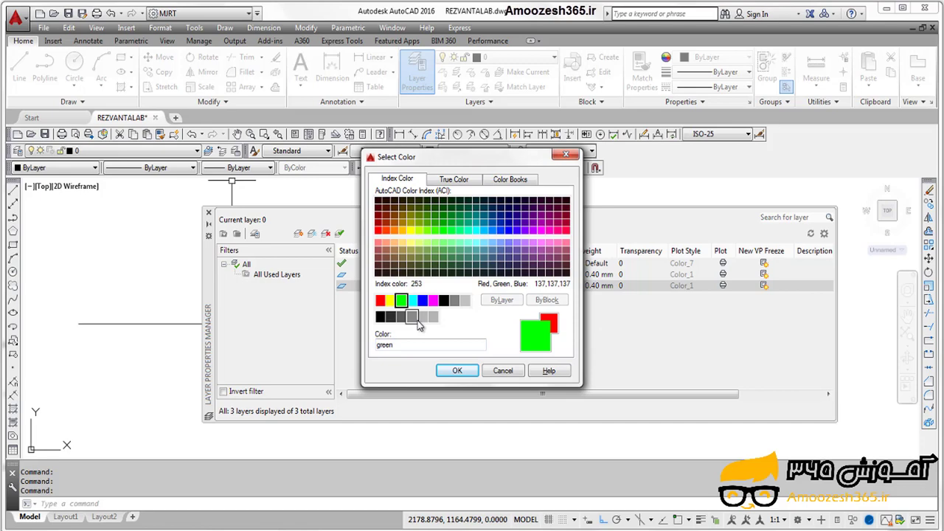
pyautogui.click(457, 370)
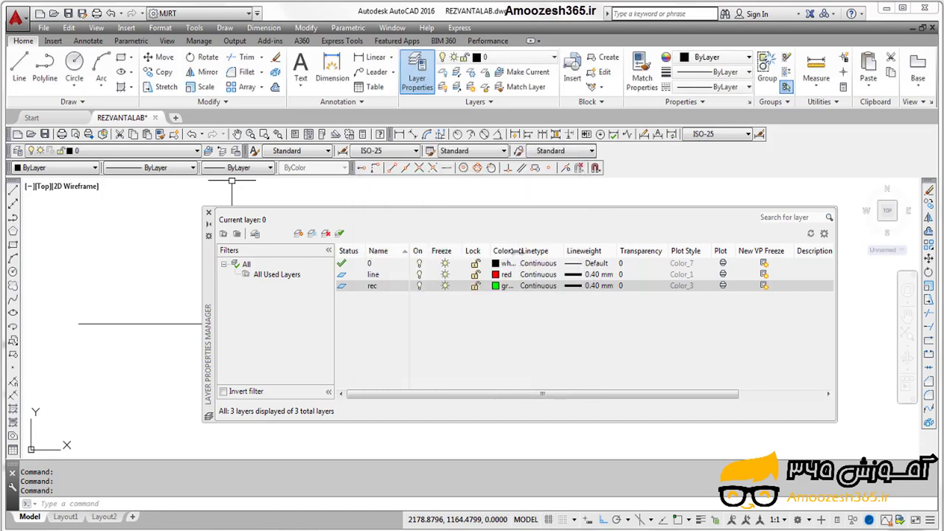
pyautogui.moveTo(520, 251); pyautogui.dragTo(529, 251)
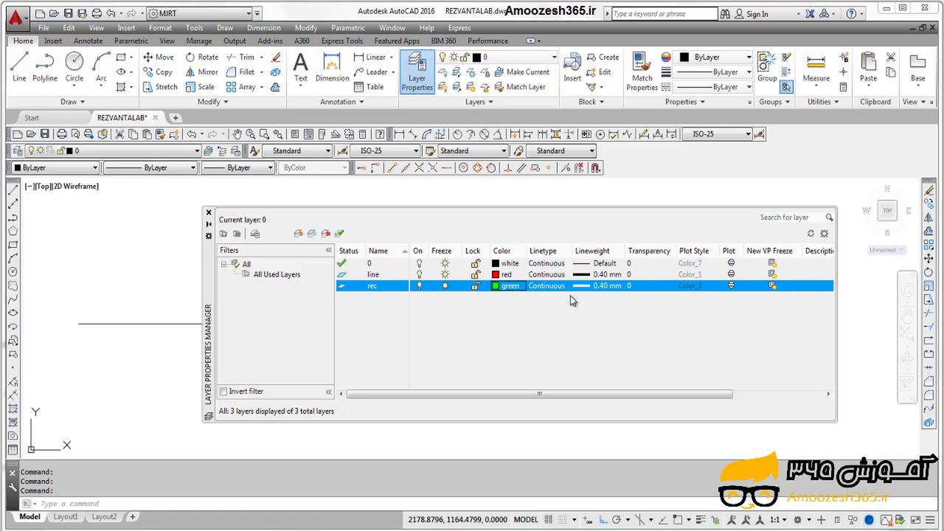
# Set the rec layer's lineweight to Default.
pyautogui.click(588, 288)
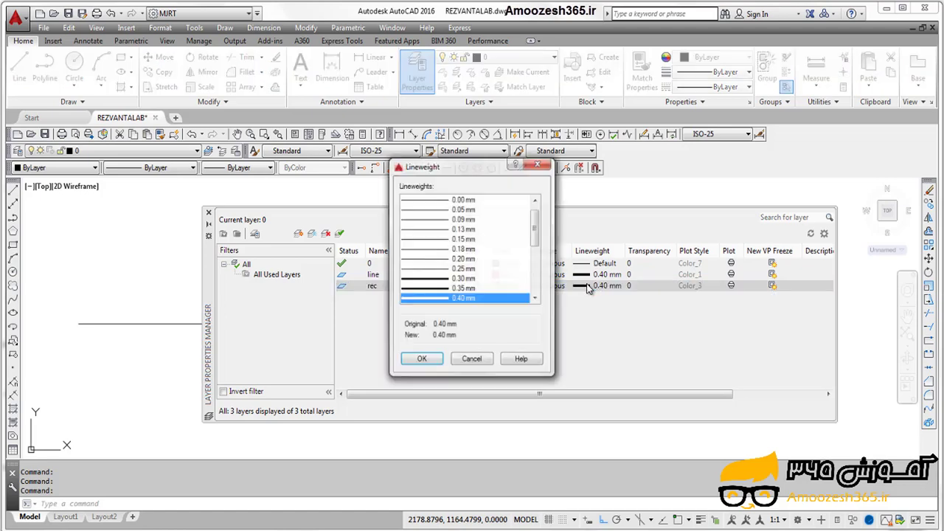
pyautogui.scroll(3, 515, 213)
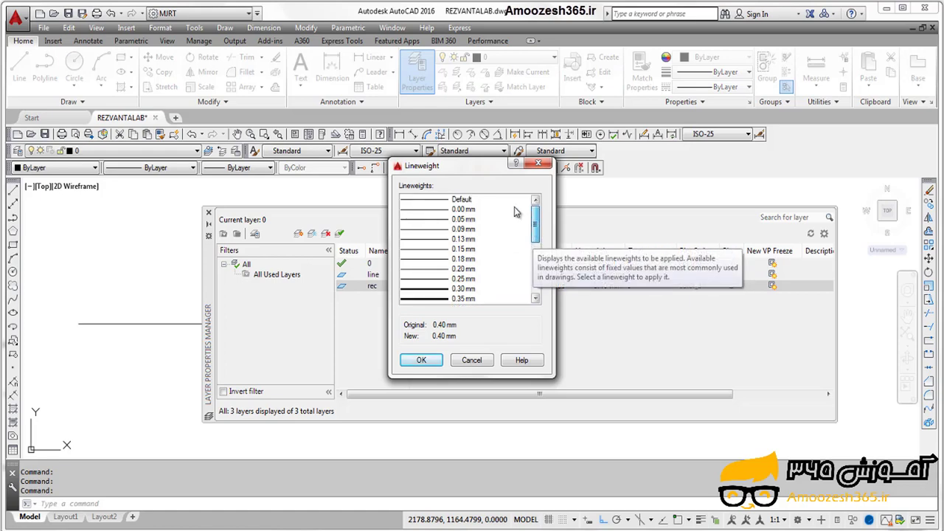
pyautogui.click(472, 200)
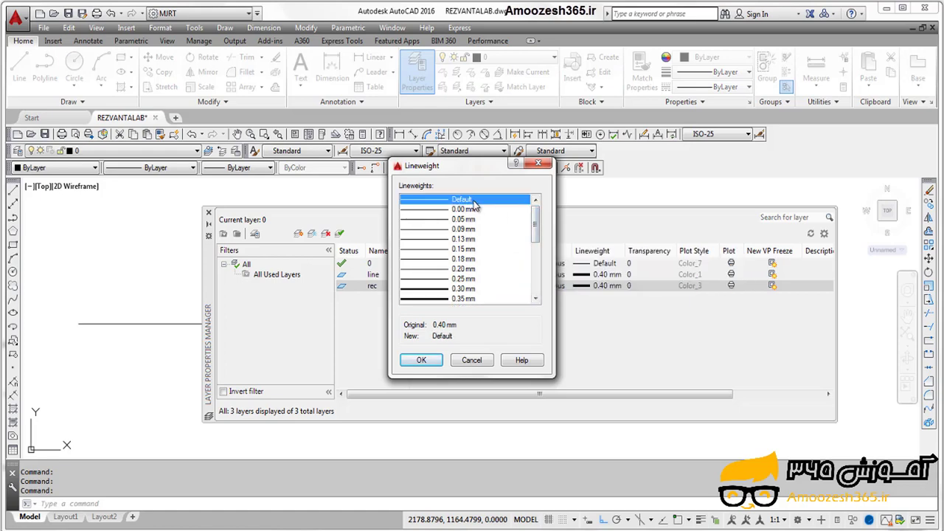
pyautogui.click(430, 360)
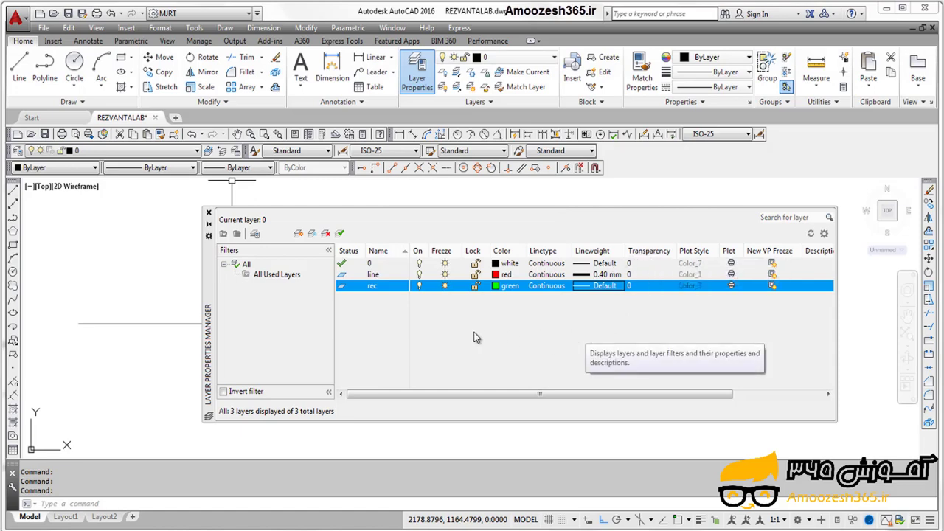
# Create another new layer named circle in the Layer Properties Manager.
pyautogui.click(298, 234)
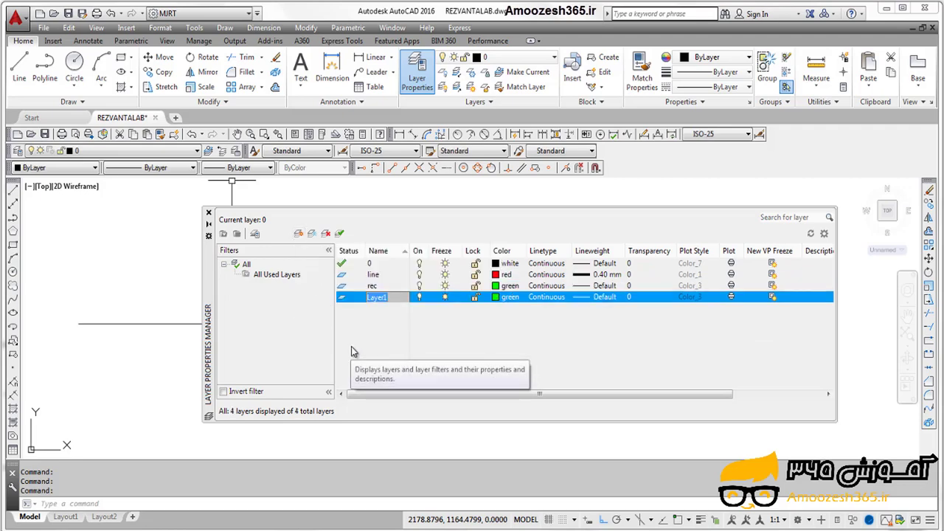
pyautogui.write('circle')
pyautogui.press('Return')
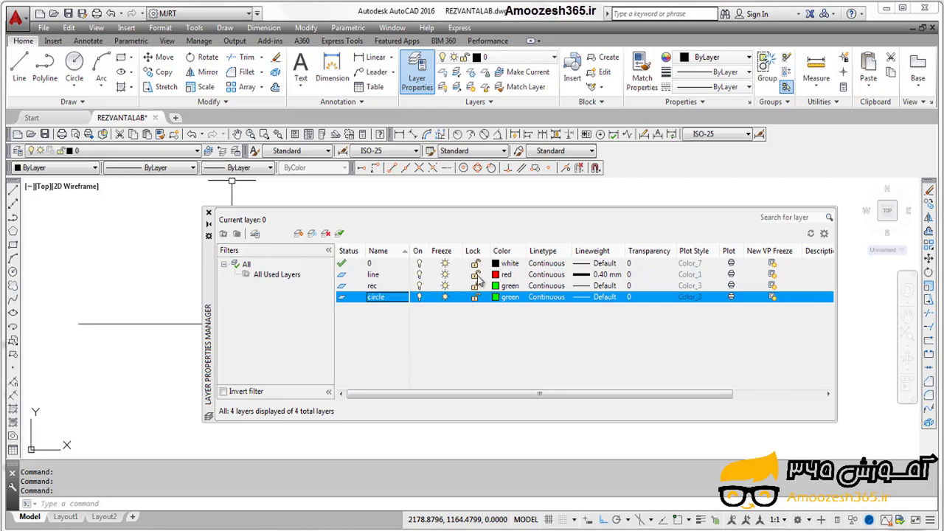
# Set the circle layer's color to magenta and widen the Color column to fit the name.
pyautogui.click(501, 297)
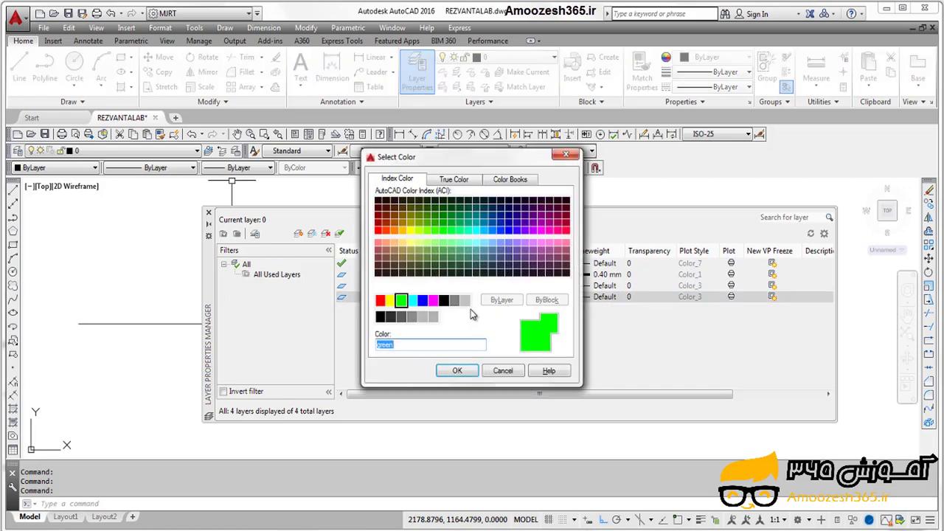
pyautogui.click(433, 300)
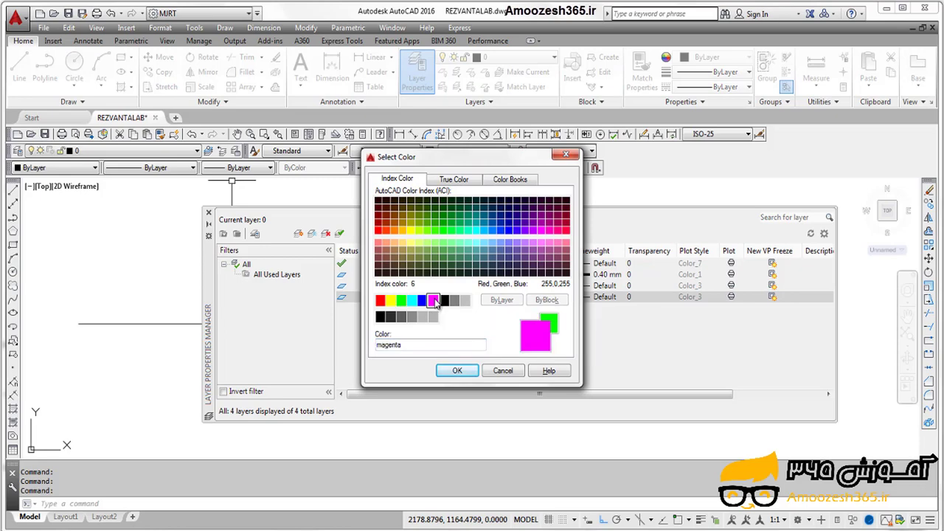
pyautogui.click(457, 370)
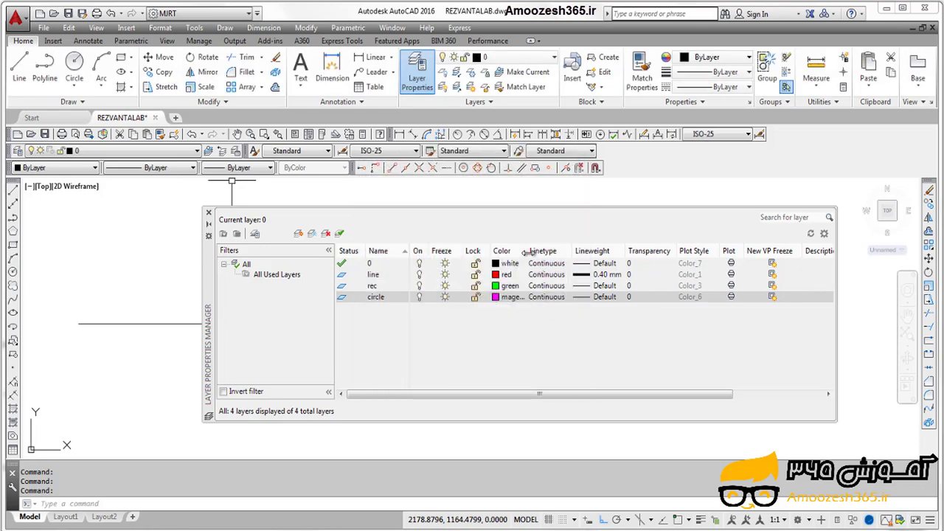
pyautogui.moveTo(527, 252); pyautogui.dragTo(537, 253)
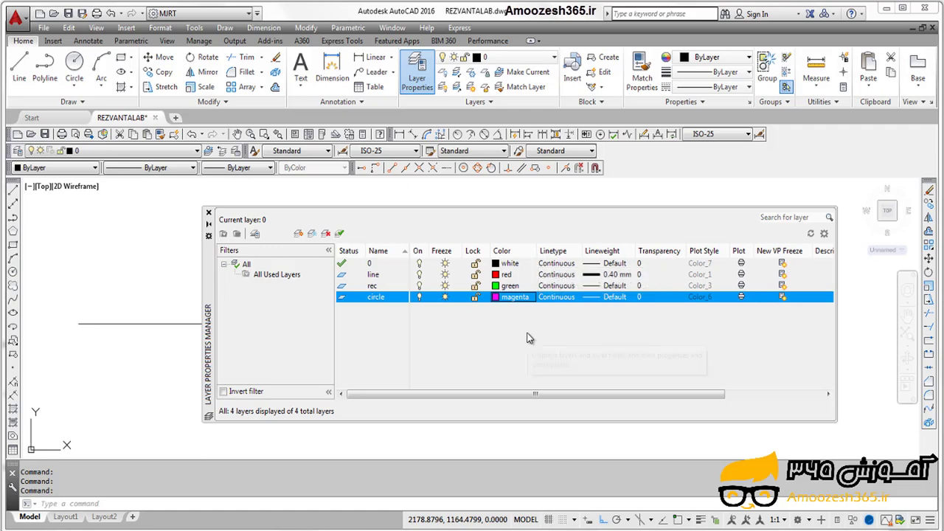
# Load the DOT linetype from acadiso.lin, assign it to the circle layer, and close the Layer Properties Manager.
pyautogui.click(561, 297)
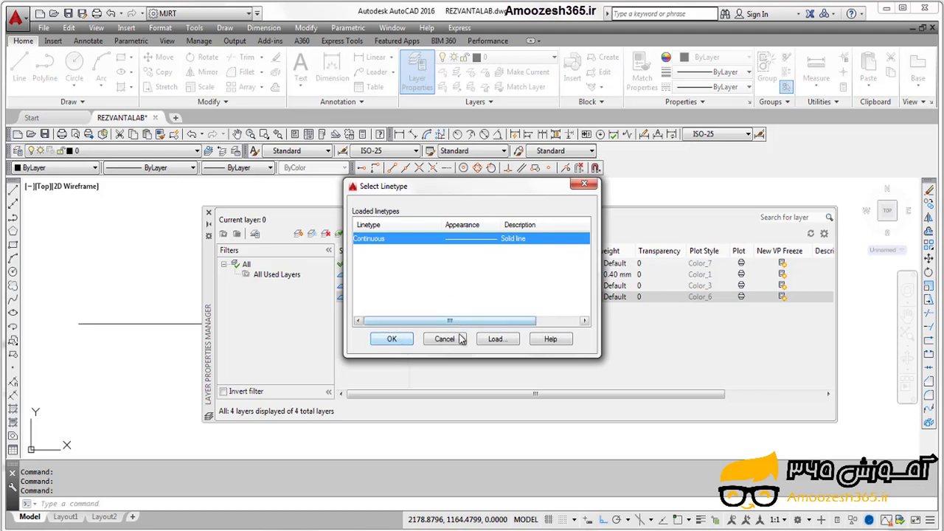
pyautogui.click(494, 338)
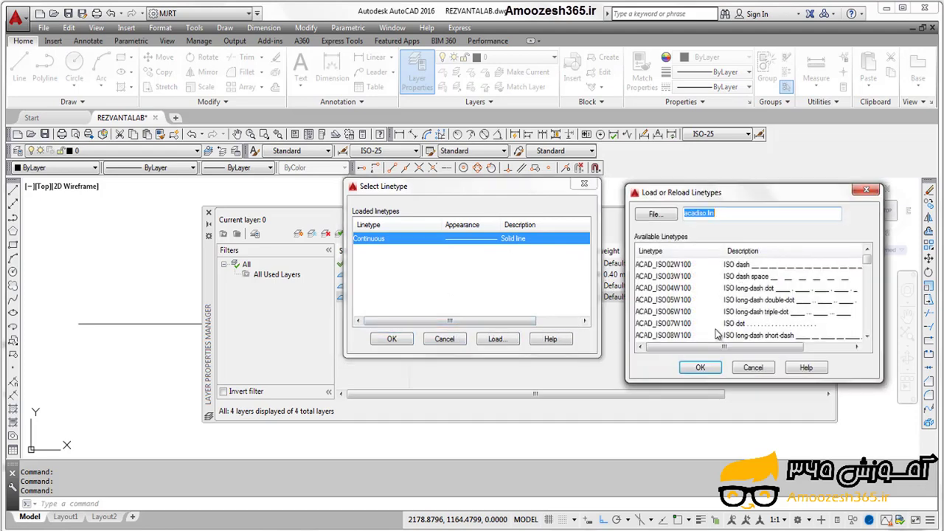
pyautogui.click(669, 324)
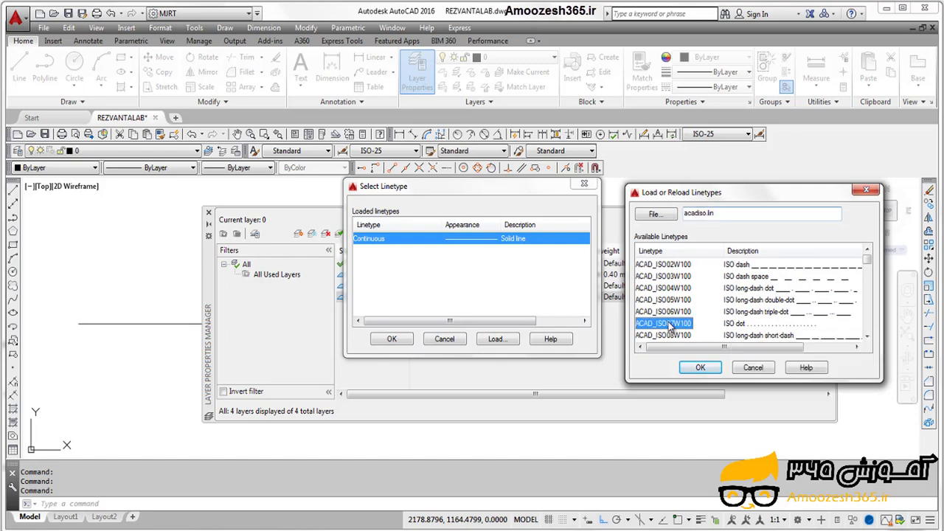
pyautogui.click(868, 336)
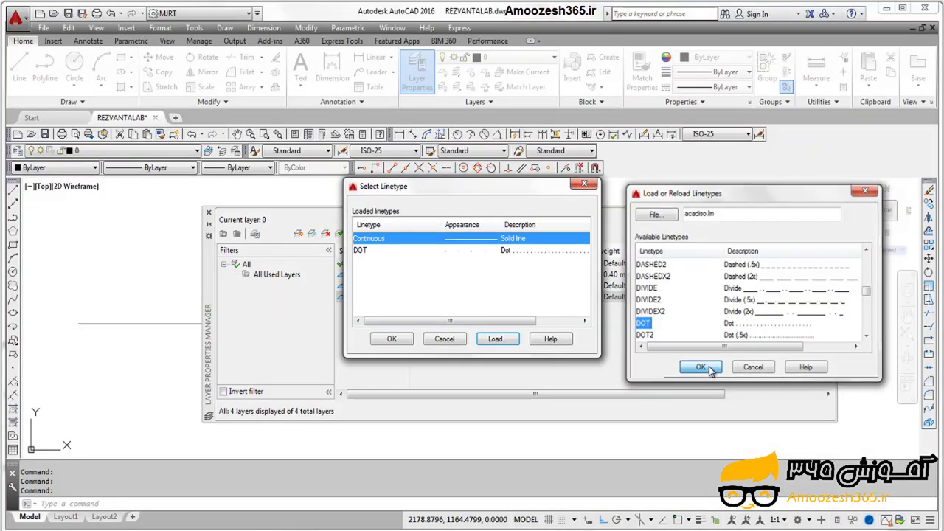
pyautogui.click(704, 364)
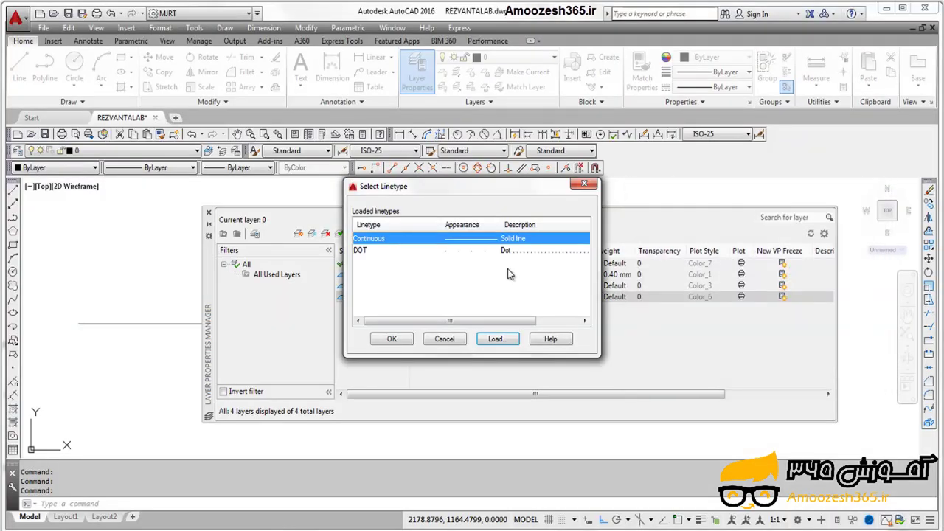
pyautogui.click(516, 252)
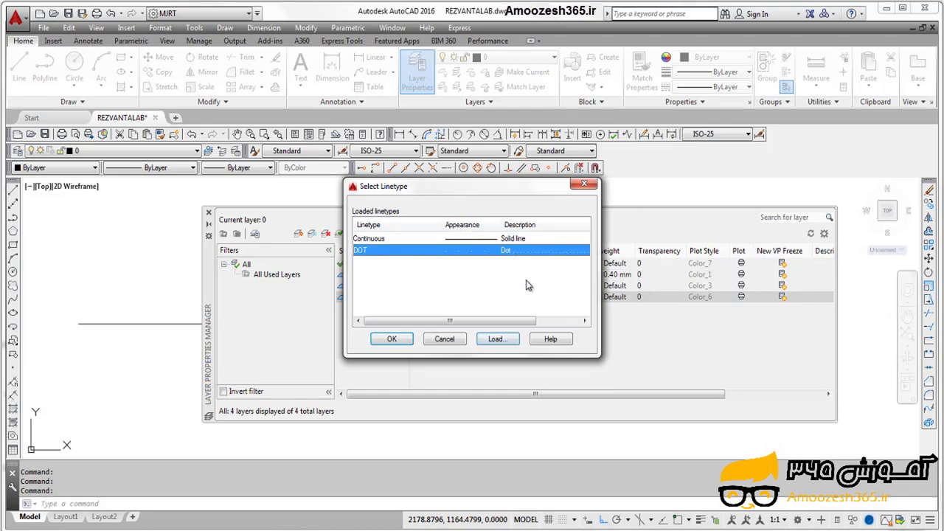
pyautogui.click(393, 339)
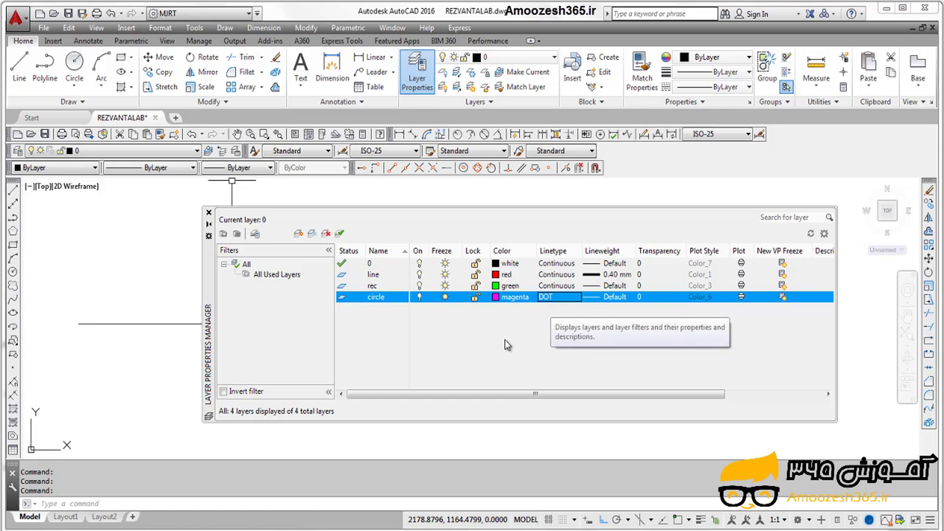
pyautogui.click(209, 214)
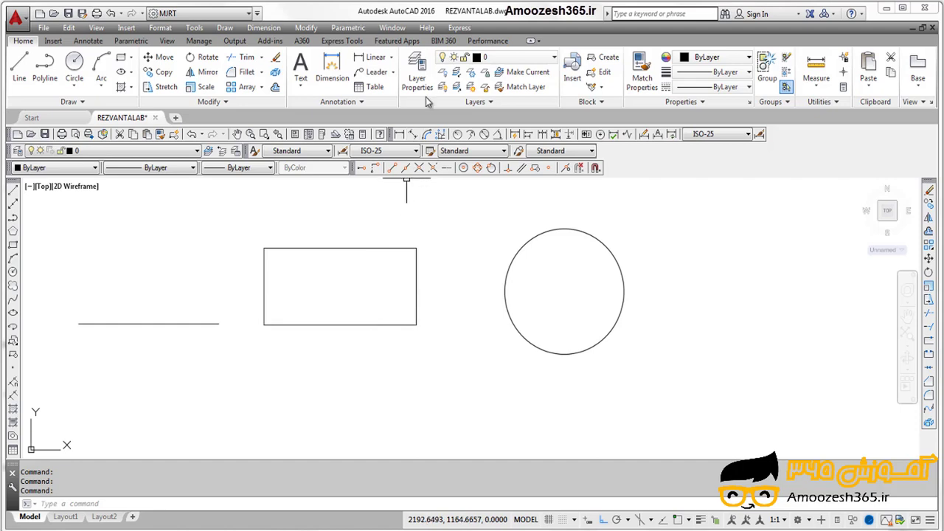
# Check which layer is current in the Layer Properties Manager and inspect the layer and properties of the drawn rectangle.
pyautogui.click(417, 68)
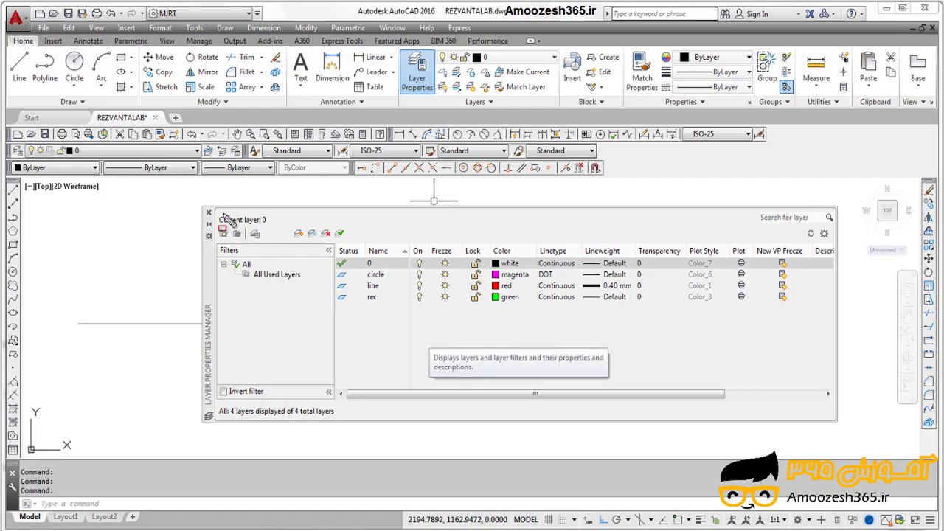
pyautogui.moveTo(212, 210); pyautogui.dragTo(271, 226)
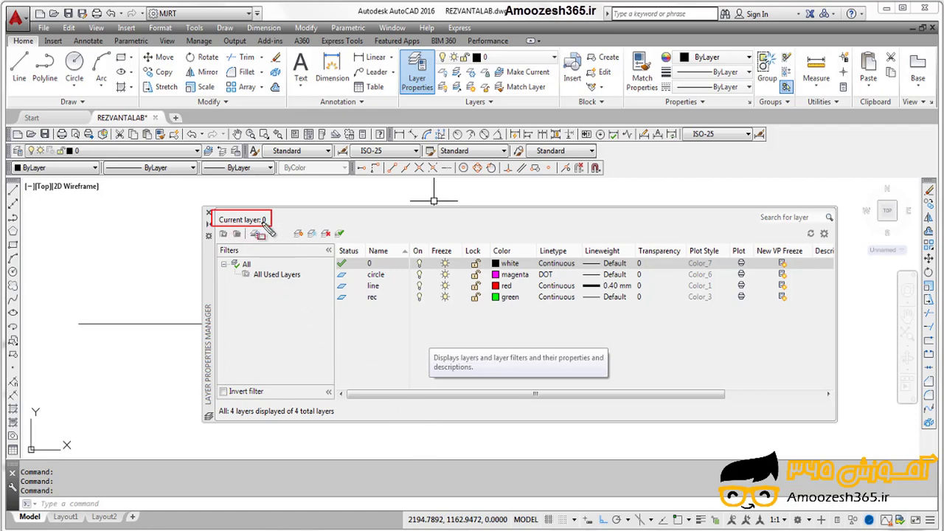
pyautogui.press('Escape')
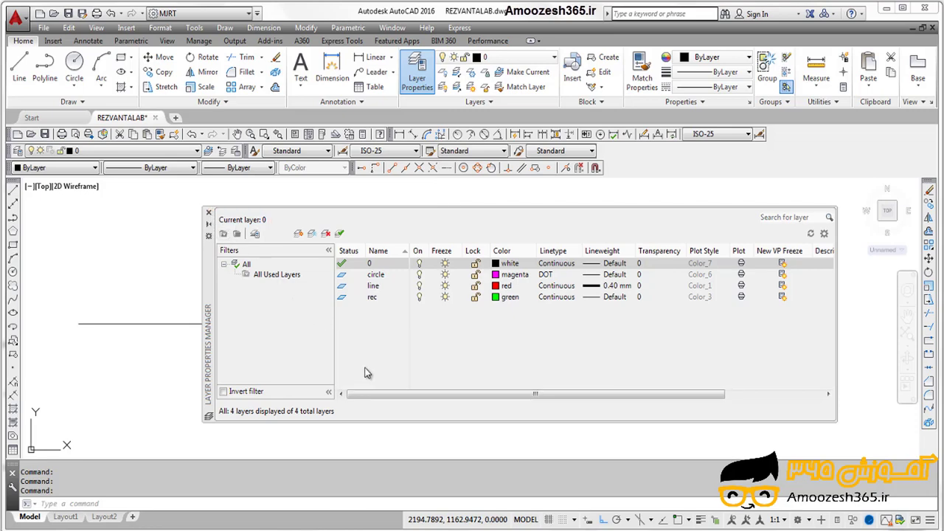
pyautogui.hotkey('ctrl', '2')
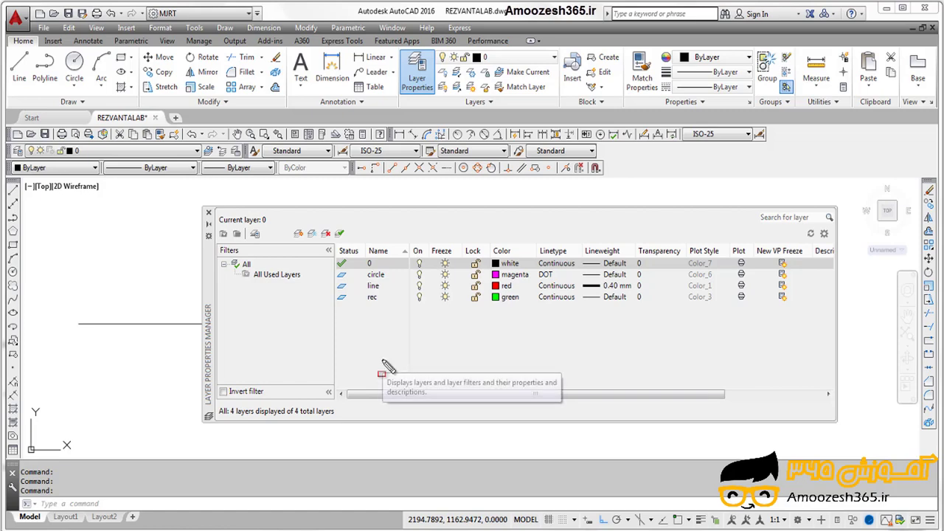
pyautogui.moveTo(335, 255)
pyautogui.keyDown('ctrl'); pyautogui.mouseDown()
pyautogui.moveTo(354, 269)
pyautogui.moveTo(411, 271)
pyautogui.mouseUp(); pyautogui.keyUp('ctrl')
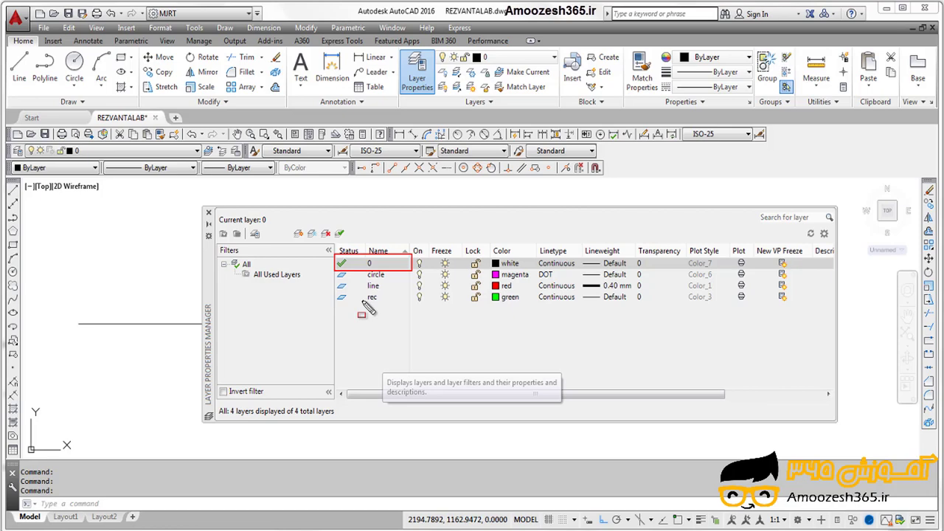
pyautogui.press('Escape')
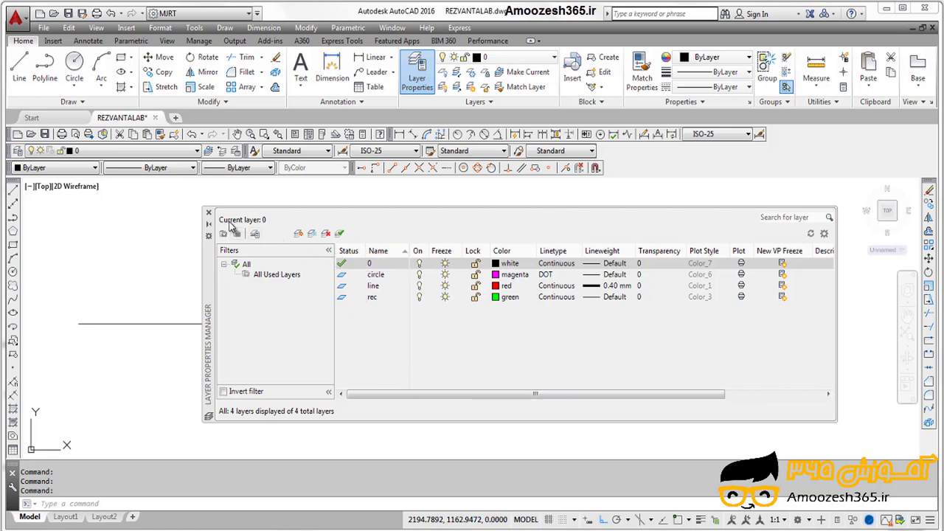
pyautogui.click(208, 213)
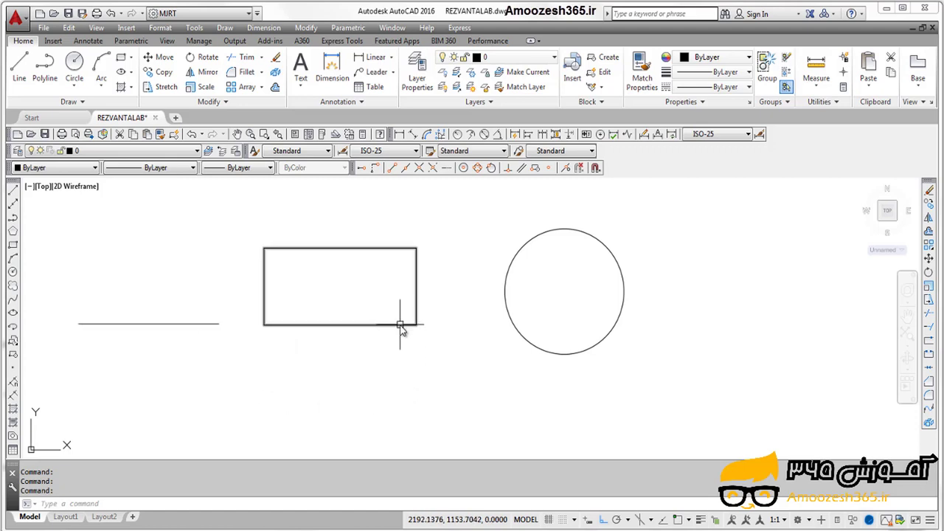
pyautogui.moveTo(401, 326)
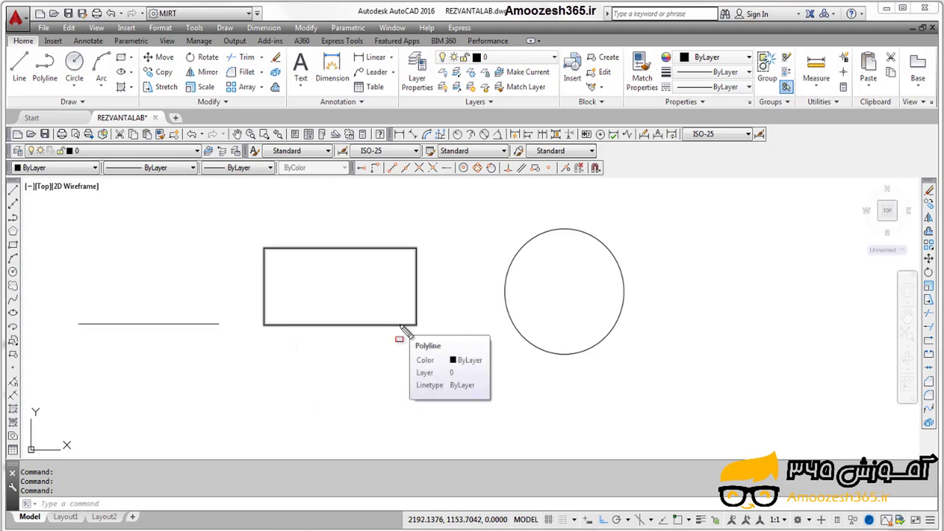
pyautogui.moveTo(410, 365); pyautogui.dragTo(480, 380)
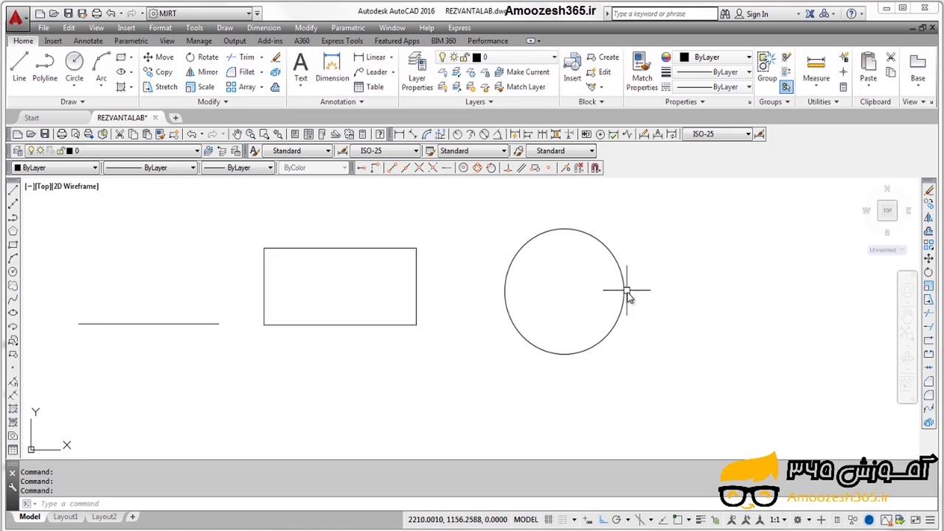
pyautogui.moveTo(625, 289)
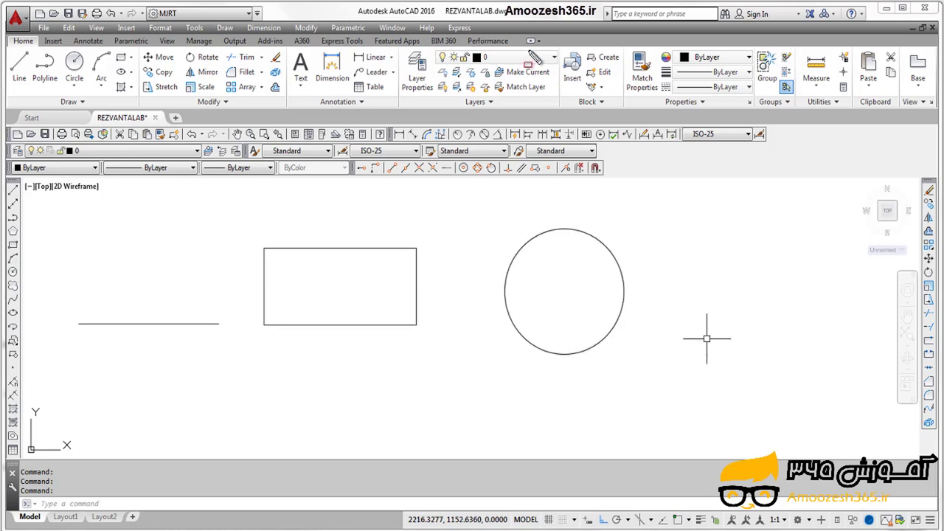
pyautogui.moveTo(436, 50); pyautogui.dragTo(562, 66)
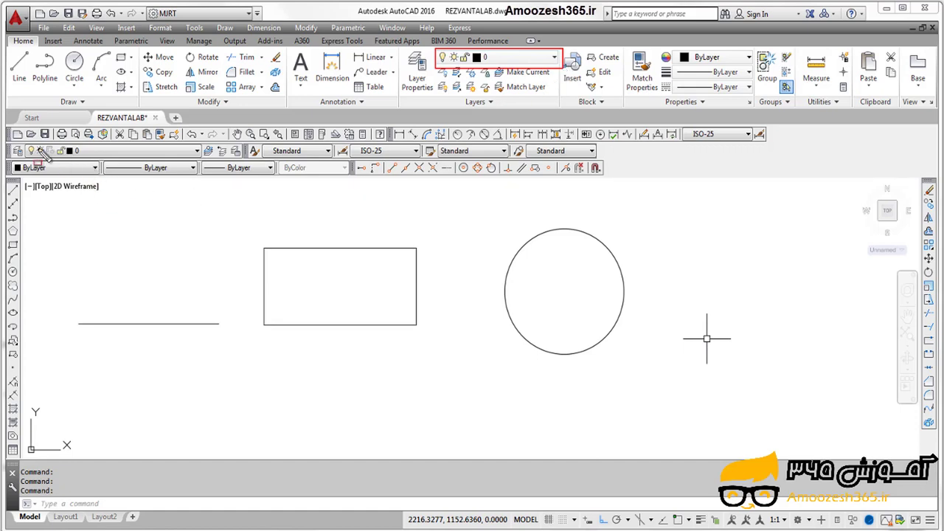
pyautogui.moveTo(26, 143); pyautogui.dragTo(203, 161)
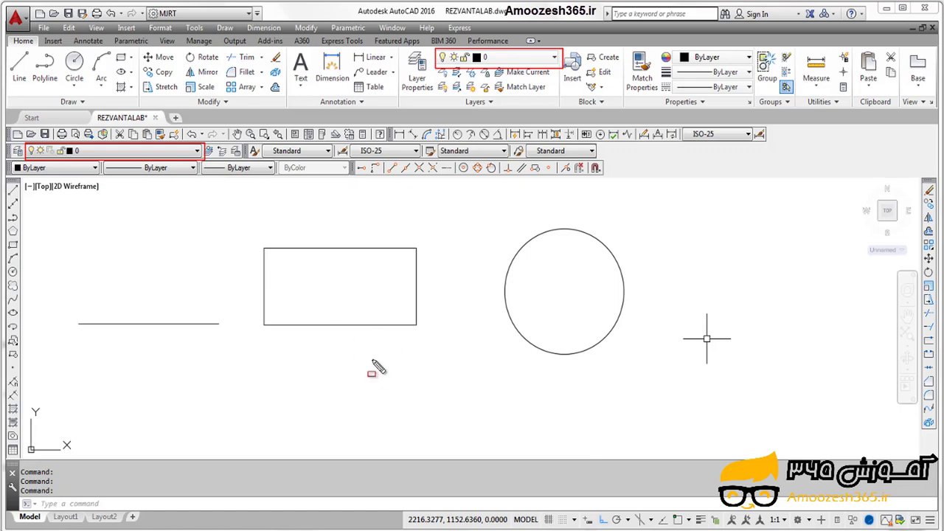
pyautogui.press('Escape')
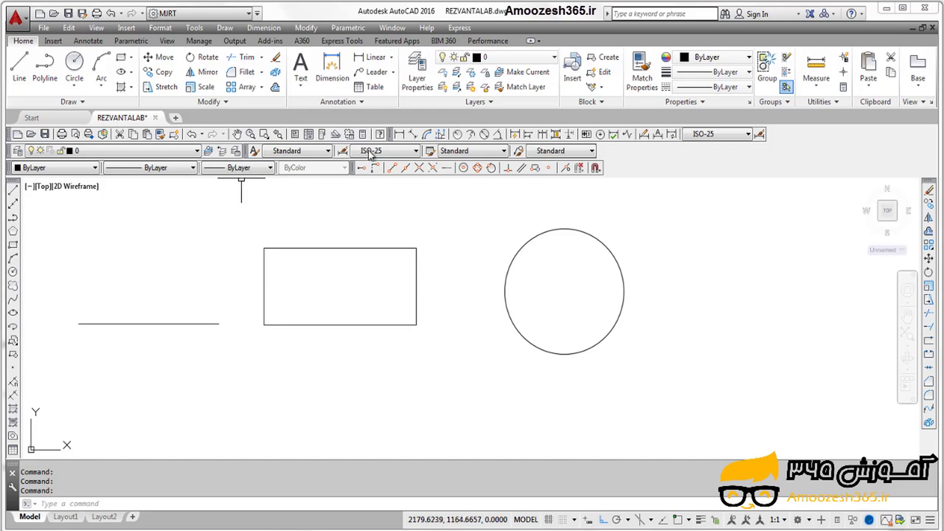
# Open the Layer Properties Manager and delete the rec layer.
pyautogui.click(417, 70)
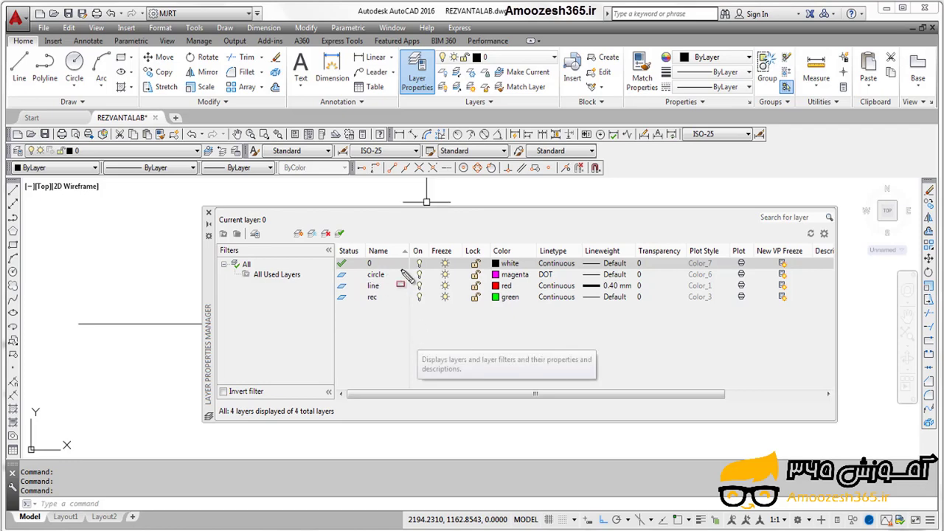
pyautogui.moveTo(390, 269); pyautogui.dragTo(335, 310)
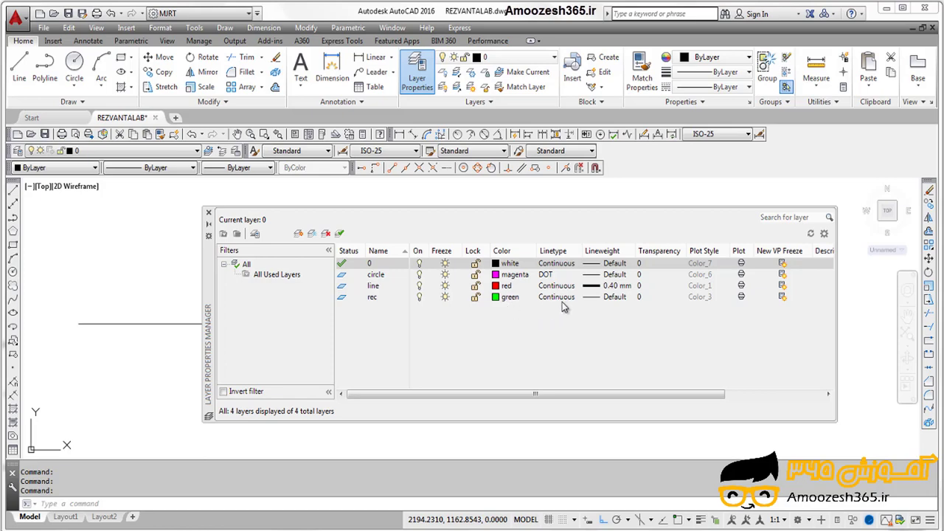
pyautogui.click(372, 299)
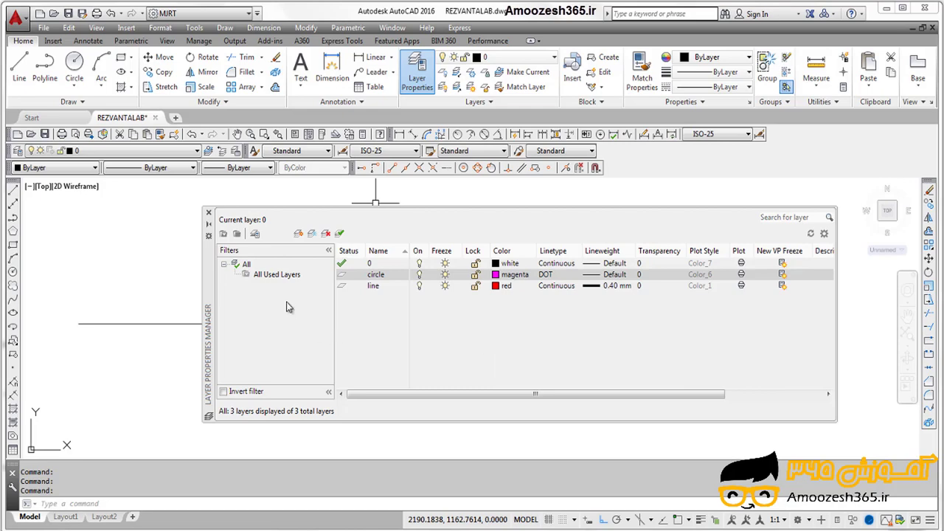
# Create a new layer named rec and set its color to green.
pyautogui.click(298, 233)
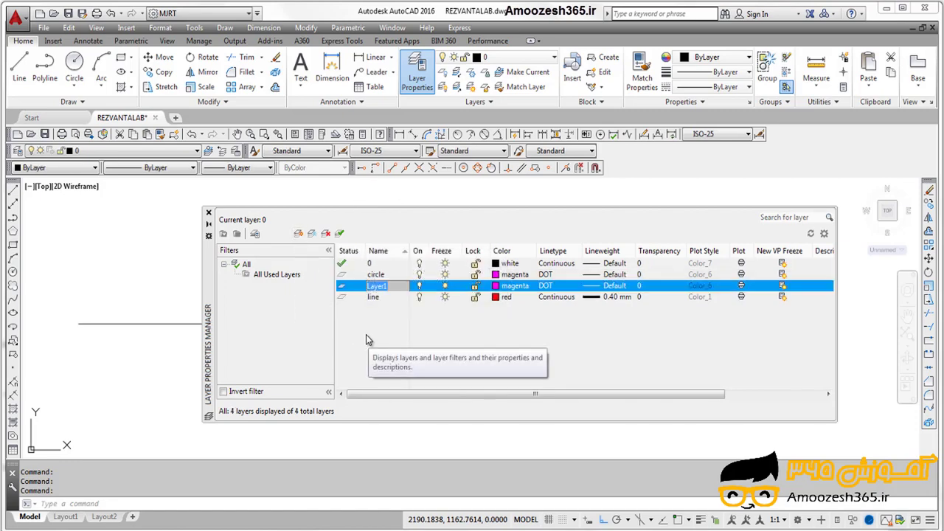
pyautogui.write('rec')
pyautogui.click(499, 286)
pyautogui.click(401, 300)
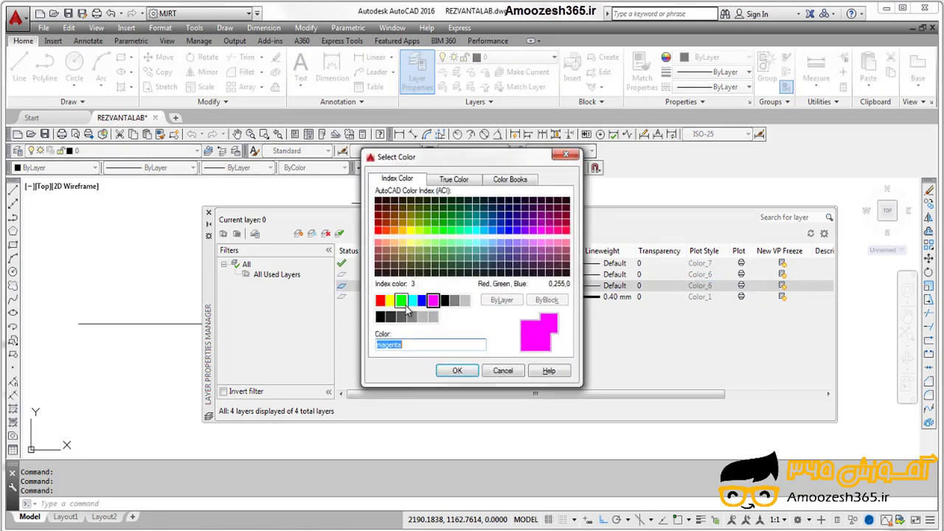
pyautogui.click(451, 371)
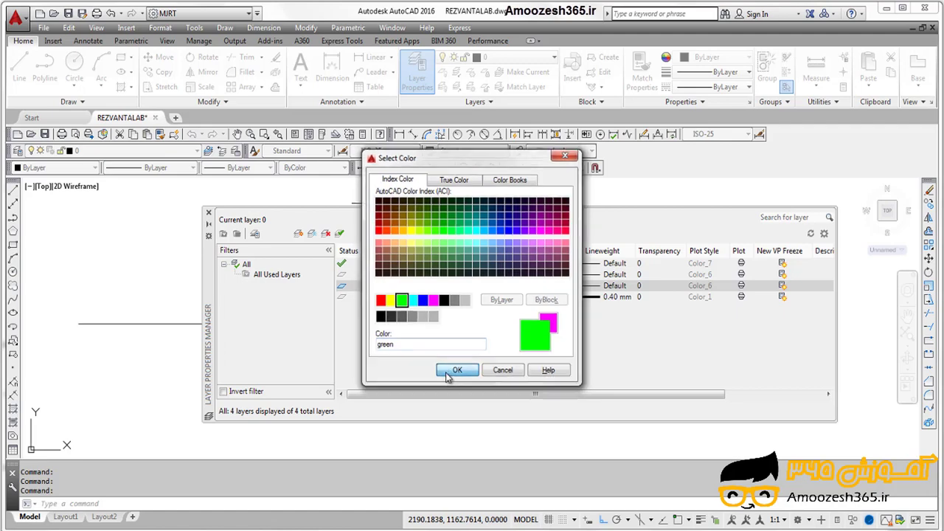
# Set the rec layer's linetype to Continuous.
pyautogui.click(545, 285)
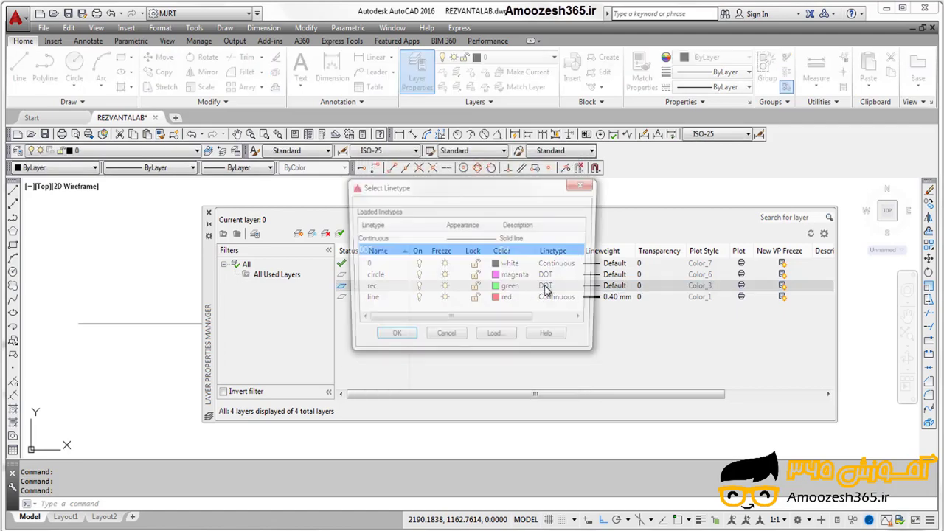
pyautogui.click(380, 239)
pyautogui.click(386, 337)
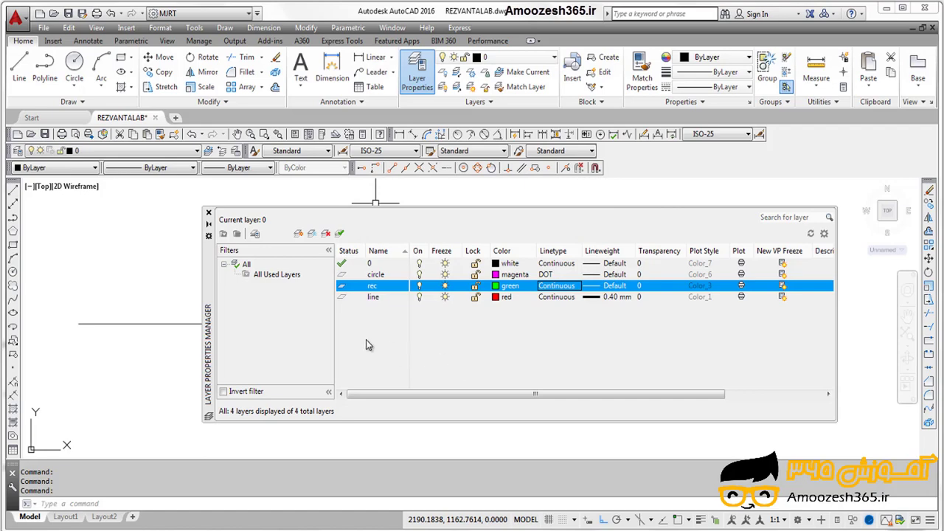
# Select the line, 0 and circle layers in turn to examine their entries and status in the layer list.
pyautogui.press('Down')
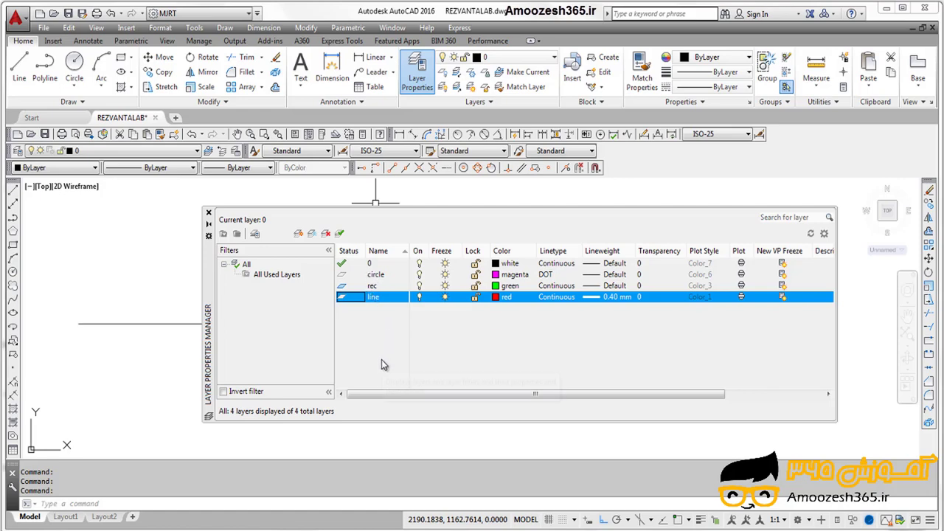
pyautogui.click(378, 264)
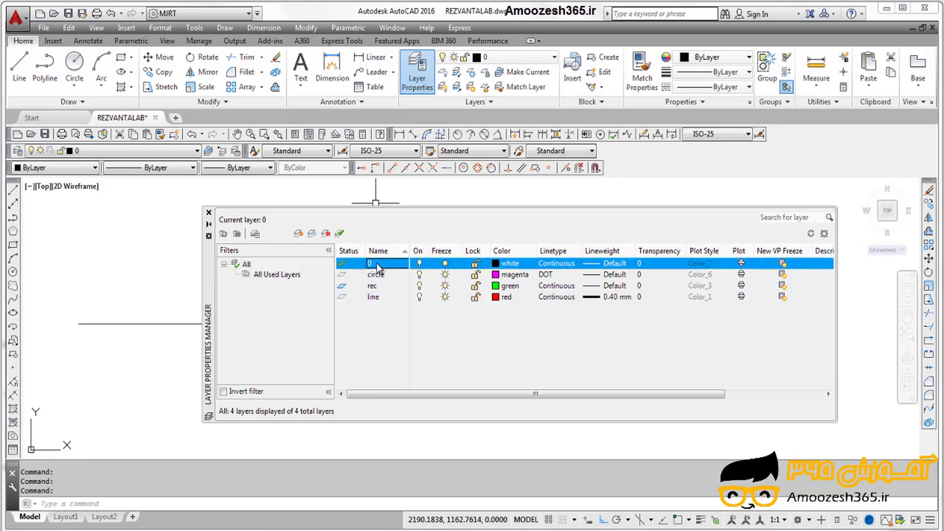
pyautogui.click(377, 276)
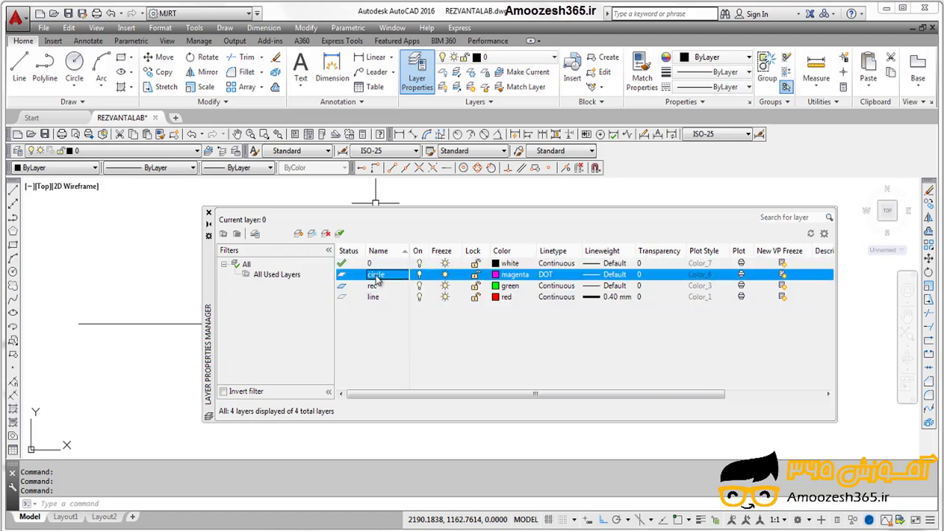
pyautogui.doubleClick(377, 276)
pyautogui.press('Up')
pyautogui.hotkey('alt', 'c')
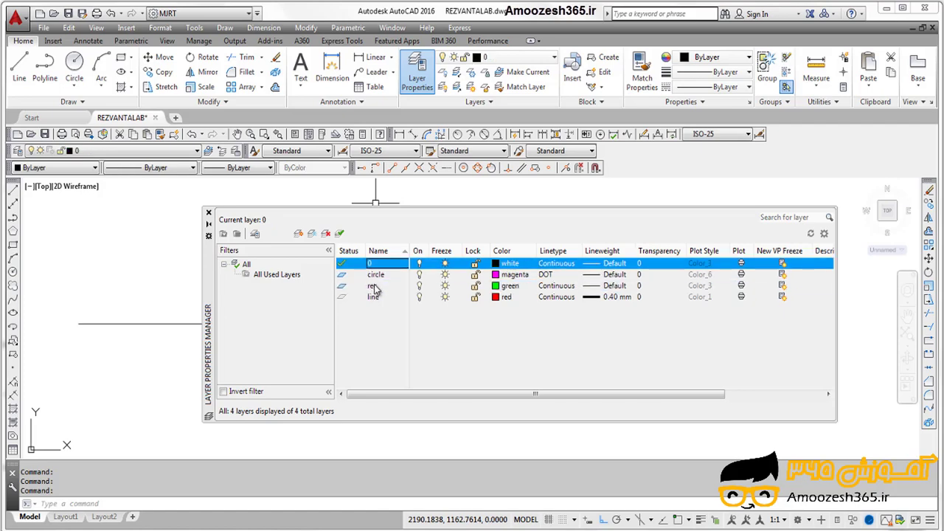
pyautogui.click(377, 276)
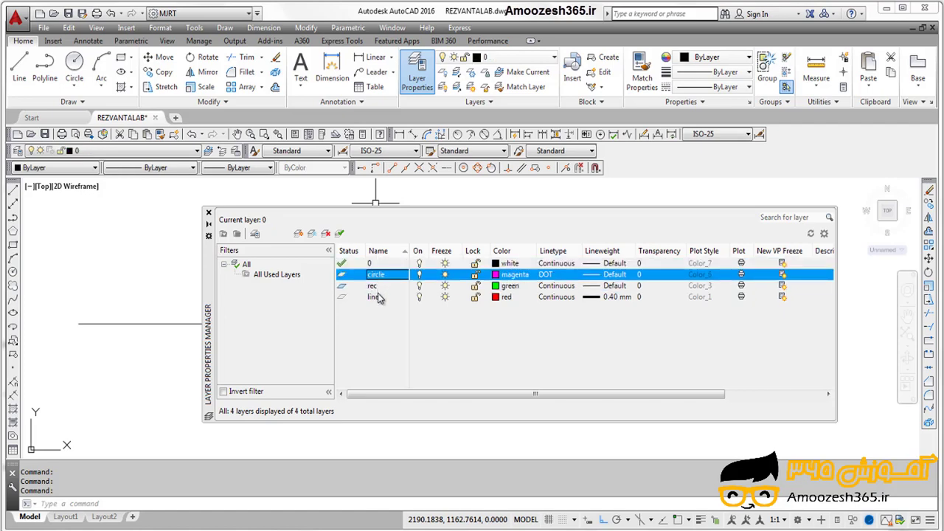